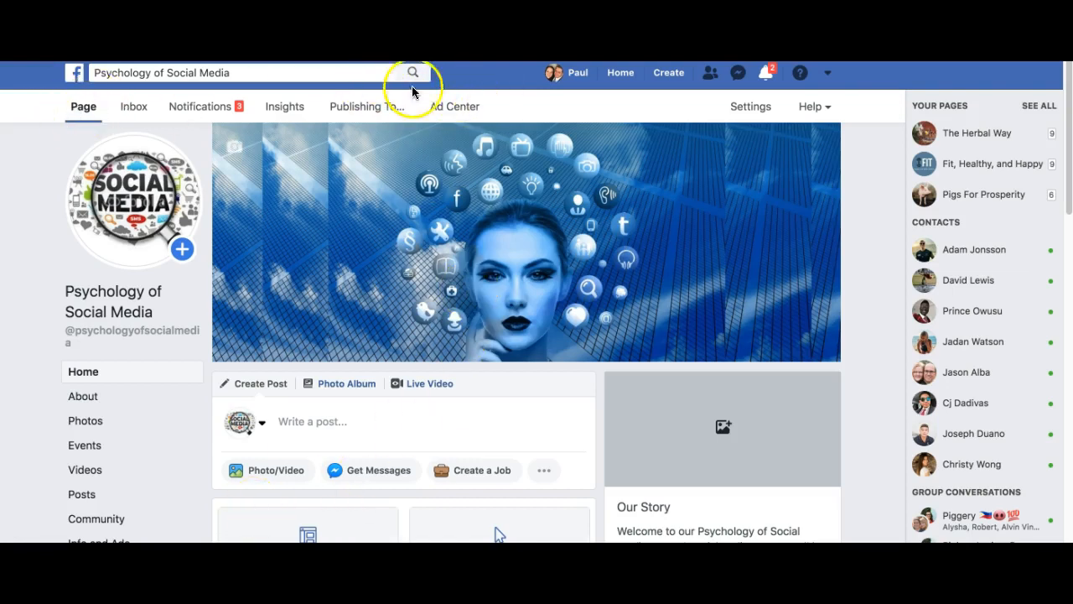
- Go to the Psychology of Social Media page's Ad Center and show its saved Audiences
{"action": "left_click", "coordinate": [456, 106]}
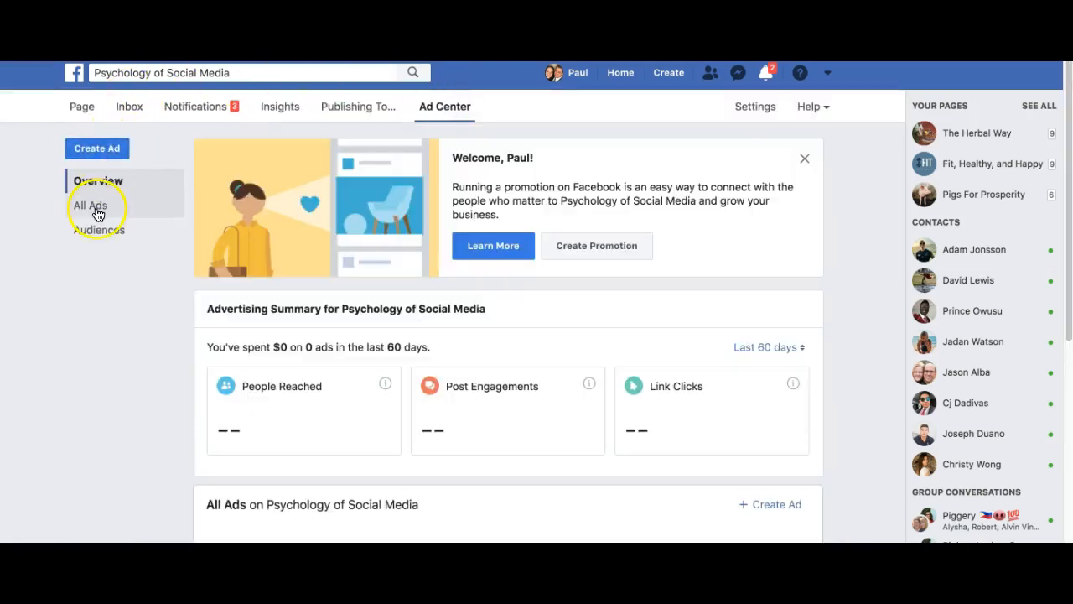
{"action": "left_click", "coordinate": [103, 239]}
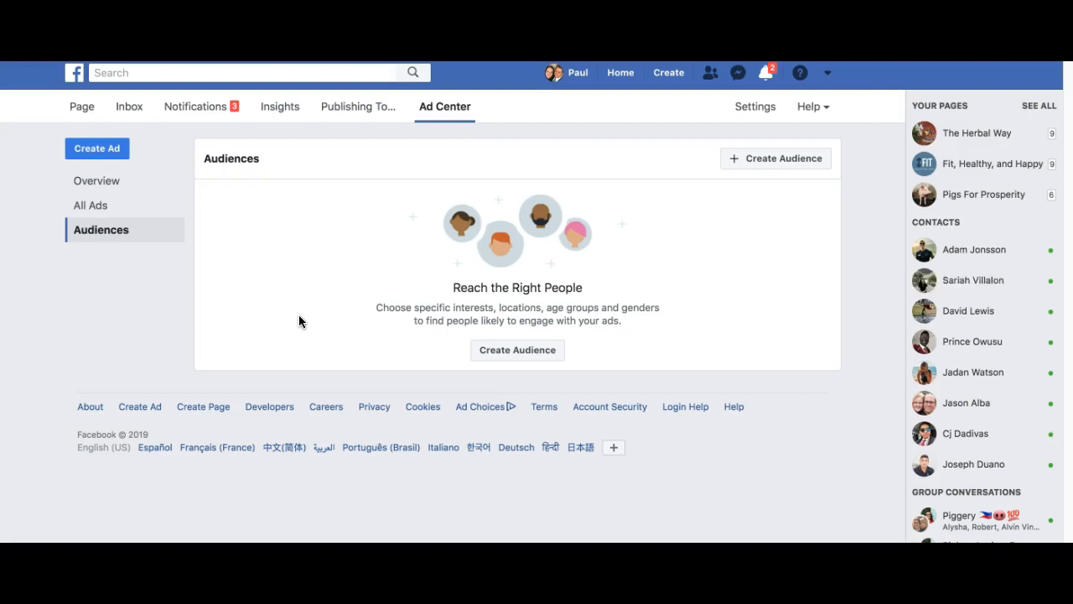
- Open the Create Audience dialog to begin a new saved audience
{"action": "left_click", "coordinate": [537, 347]}
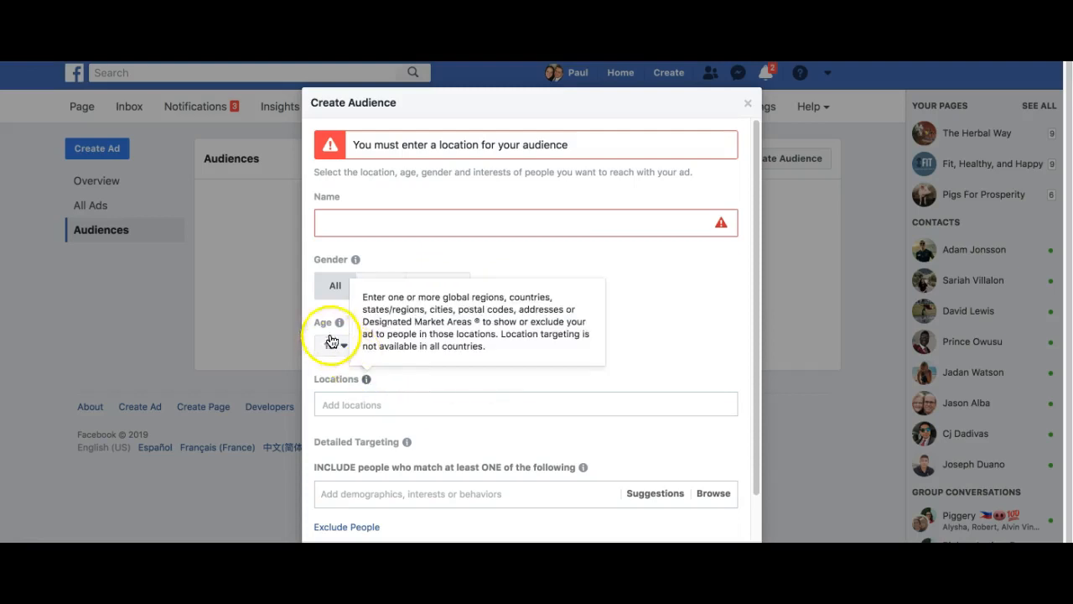
- Set the audience location to United States
{"action": "left_click", "coordinate": [342, 399]}
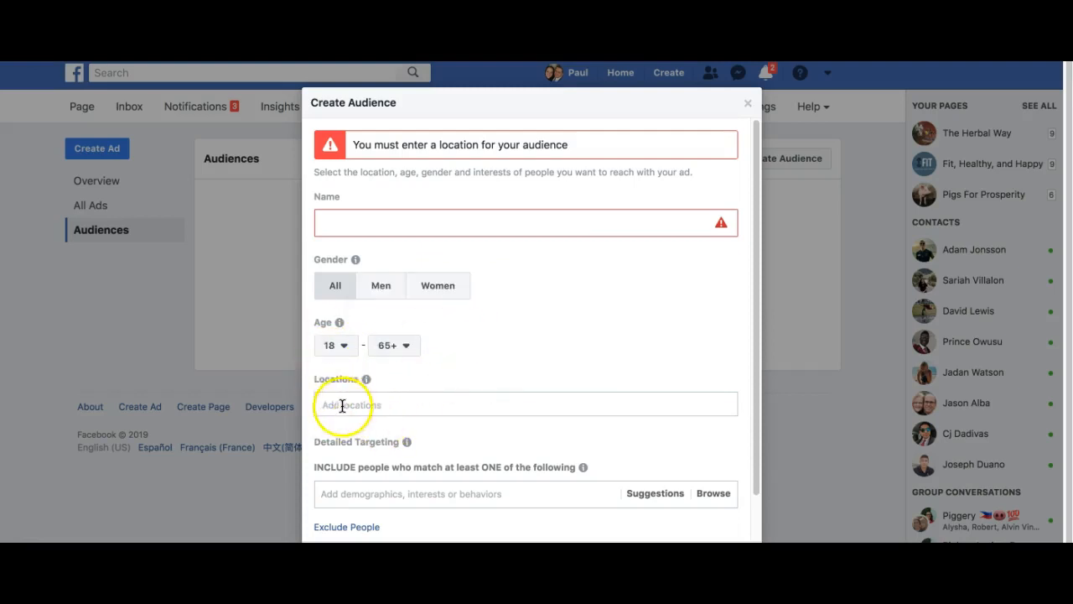
{"action": "type", "text": "united State"}
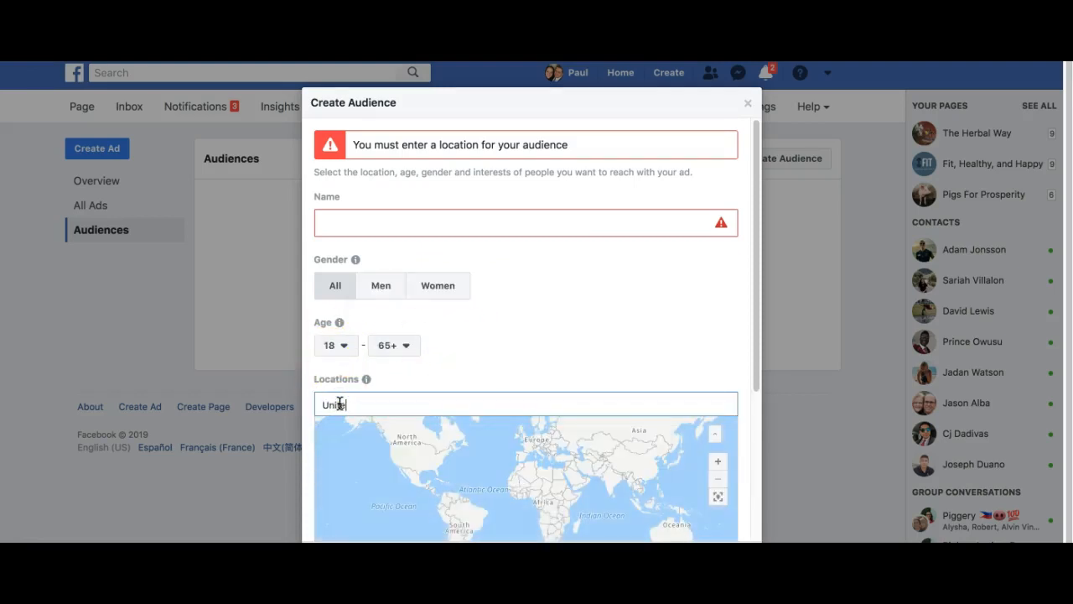
{"action": "left_click", "coordinate": [376, 403]}
{"action": "scroll", "coordinate": [487, 364], "scroll_direction": "down", "scroll_amount": 5}
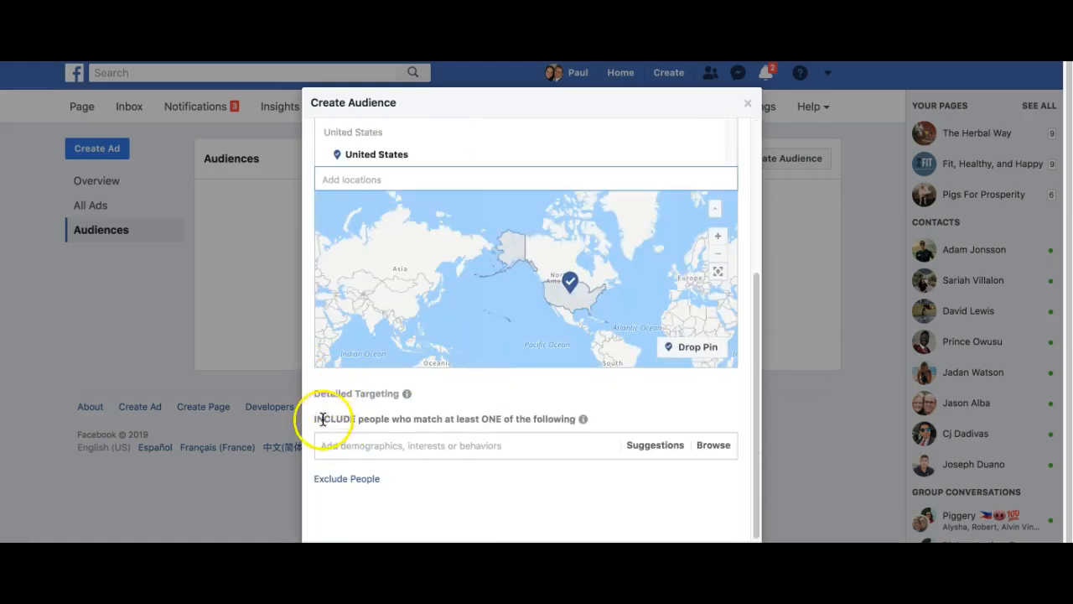
{"action": "left_click", "coordinate": [335, 444]}
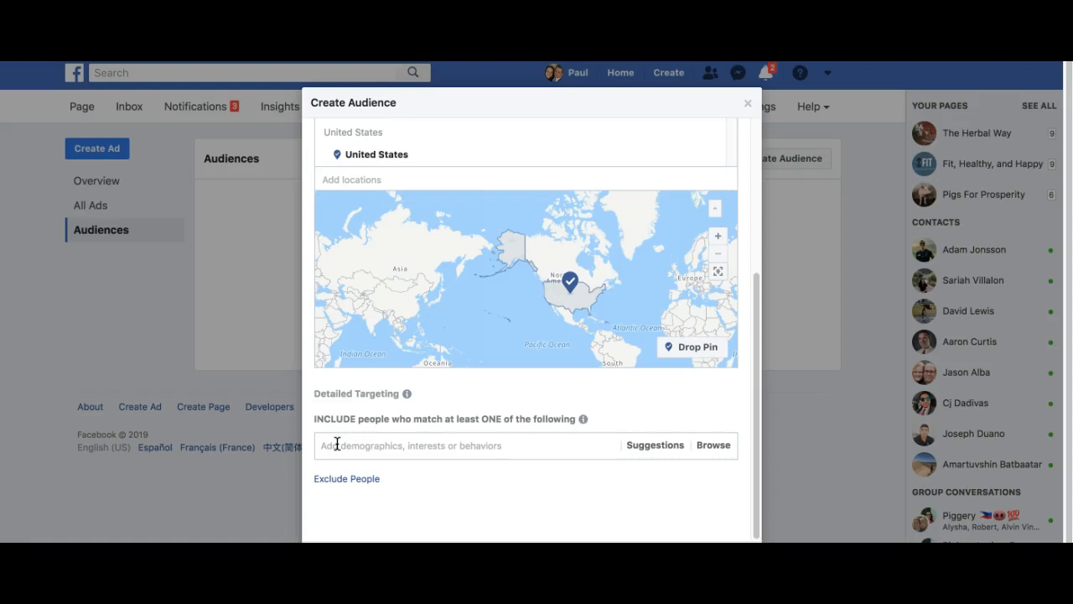
- Search 'social media' and add the Social media interest (Business and industry > Online)
{"action": "left_click", "coordinate": [337, 444]}
{"action": "type", "text": "social media"}
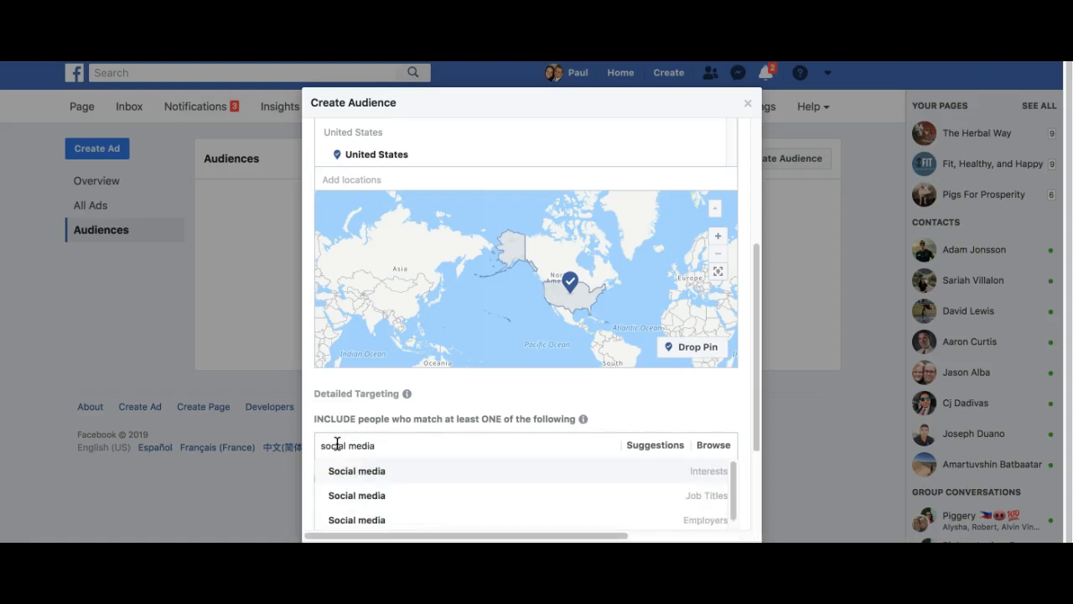
{"action": "scroll", "coordinate": [446, 446], "scroll_direction": "down", "scroll_amount": 1}
{"action": "scroll", "coordinate": [446, 446], "scroll_direction": "down", "scroll_amount": 1}
{"action": "scroll", "coordinate": [436, 445], "scroll_direction": "up", "scroll_amount": 1}
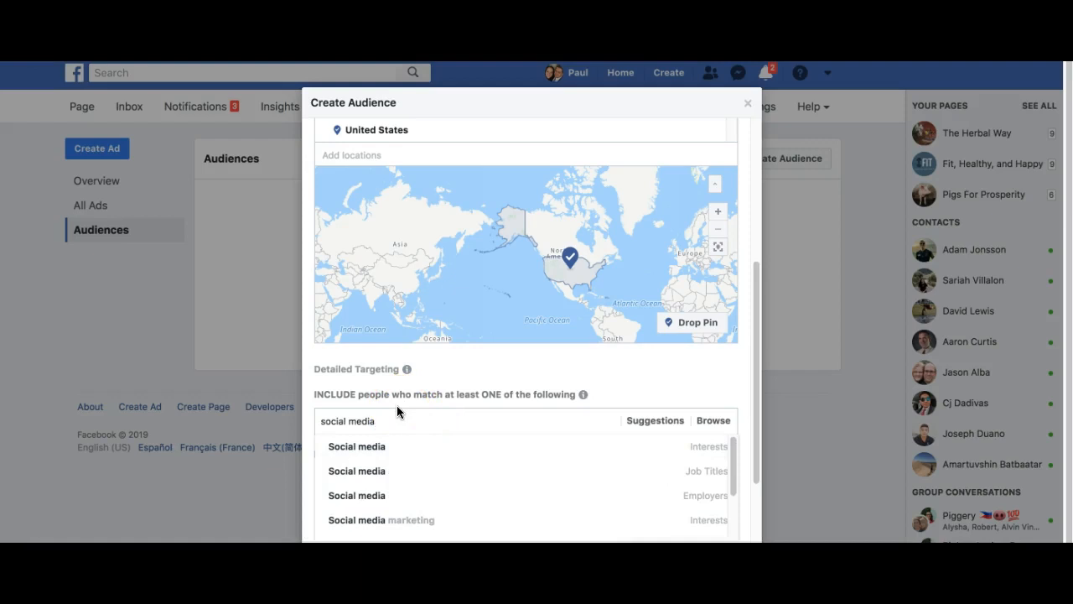
{"action": "triple_click", "coordinate": [406, 412]}
{"action": "key", "text": "ctrl+c"}
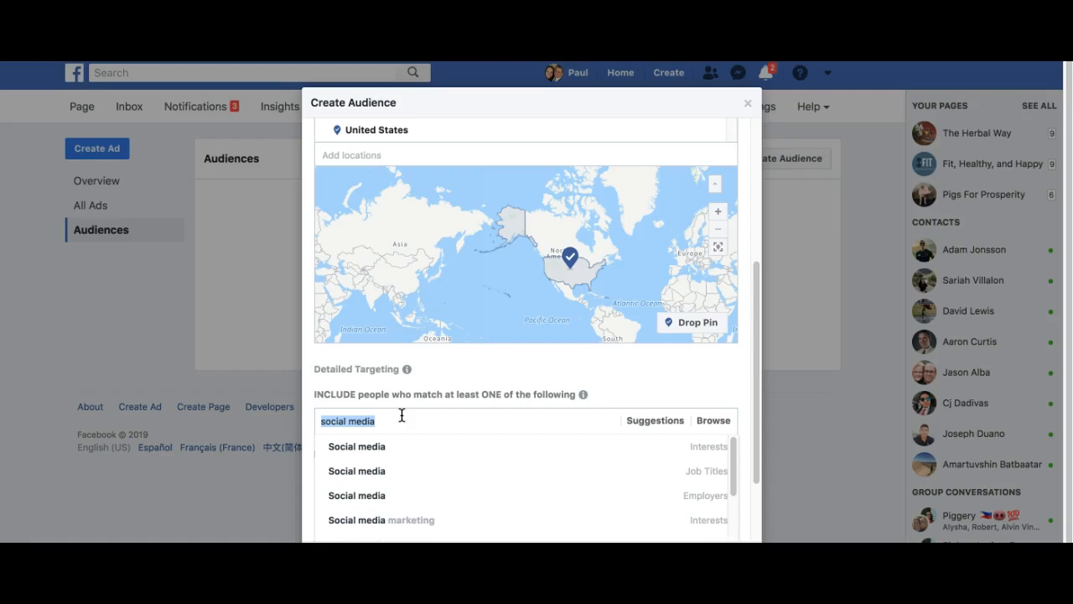
{"action": "scroll", "coordinate": [404, 416], "scroll_direction": "down", "scroll_amount": 1}
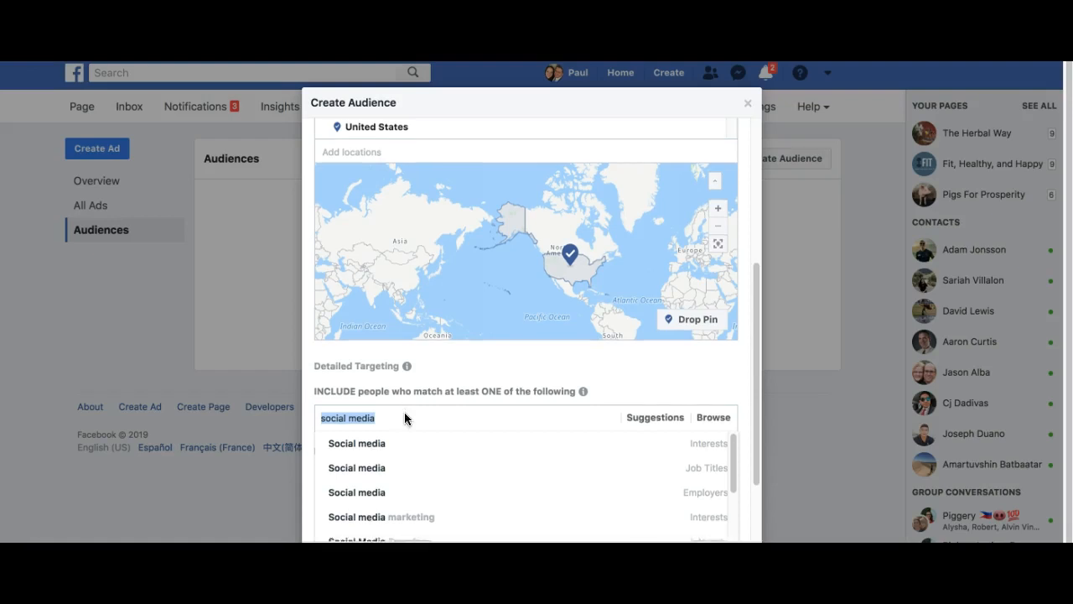
{"action": "scroll", "coordinate": [413, 416], "scroll_direction": "down", "scroll_amount": 1}
{"action": "scroll", "coordinate": [408, 436], "scroll_direction": "up", "scroll_amount": 2}
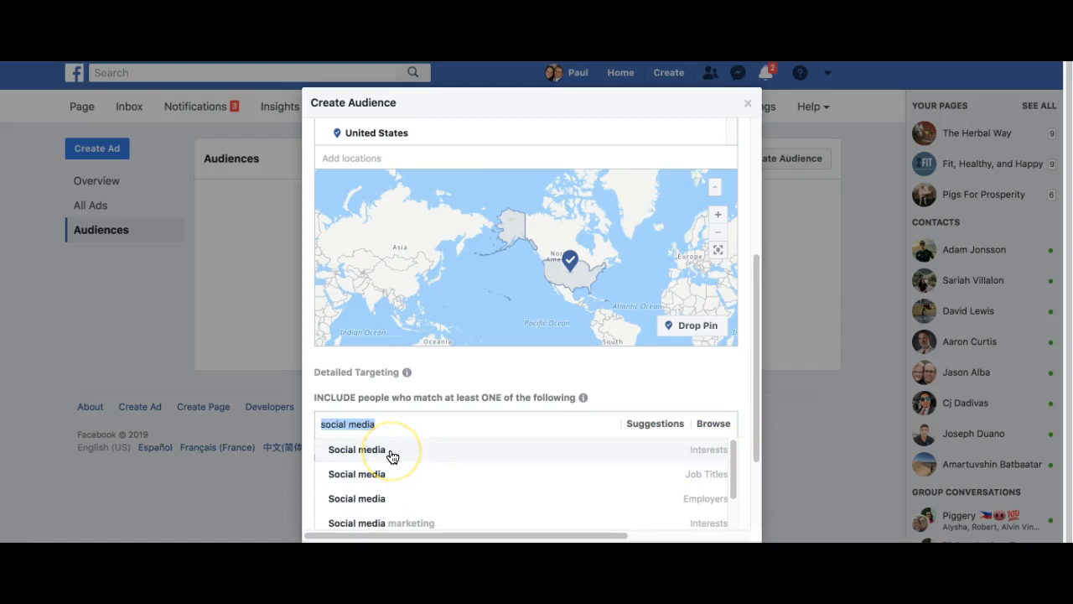
{"action": "left_click", "coordinate": [384, 451]}
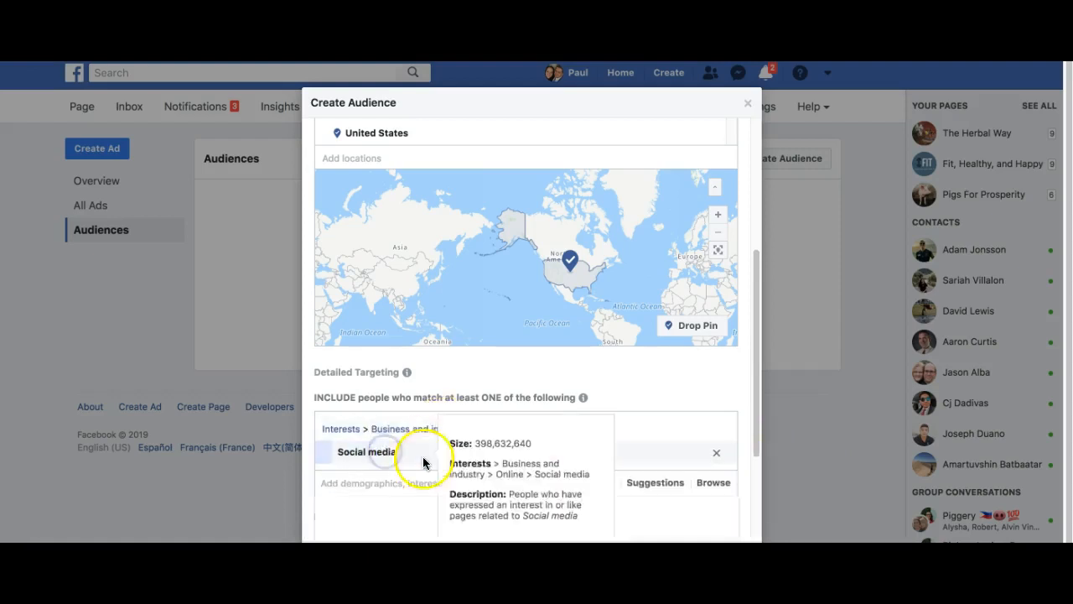
{"action": "scroll", "coordinate": [412, 465], "scroll_direction": "down", "scroll_amount": 2}
{"action": "left_click", "coordinate": [325, 383]}
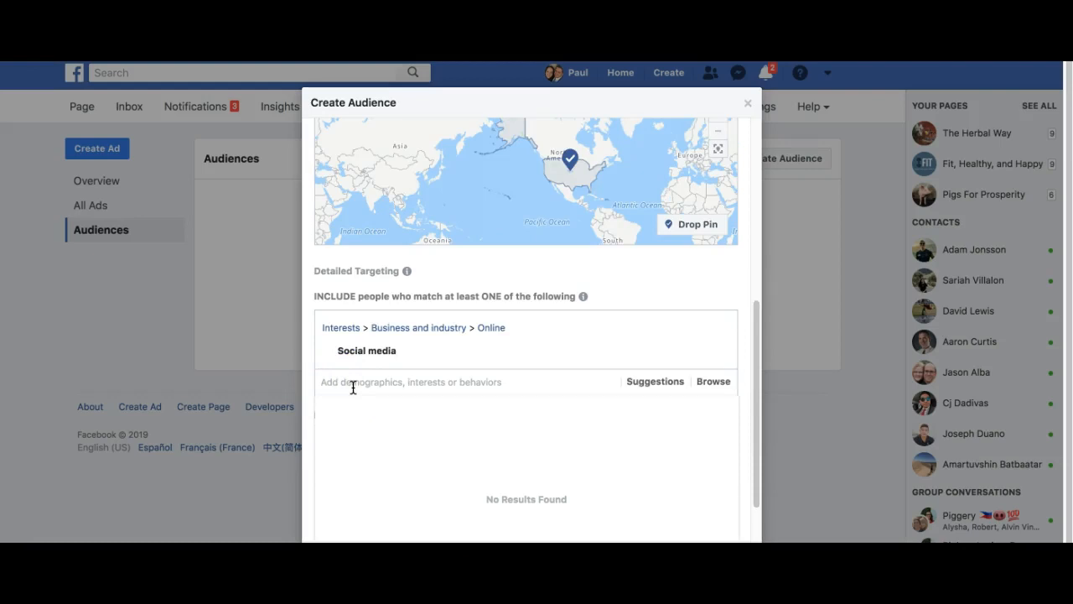
- Add Social media as a targeted job title and employer, then clear the search text
{"action": "key", "text": "ctrl+v"}
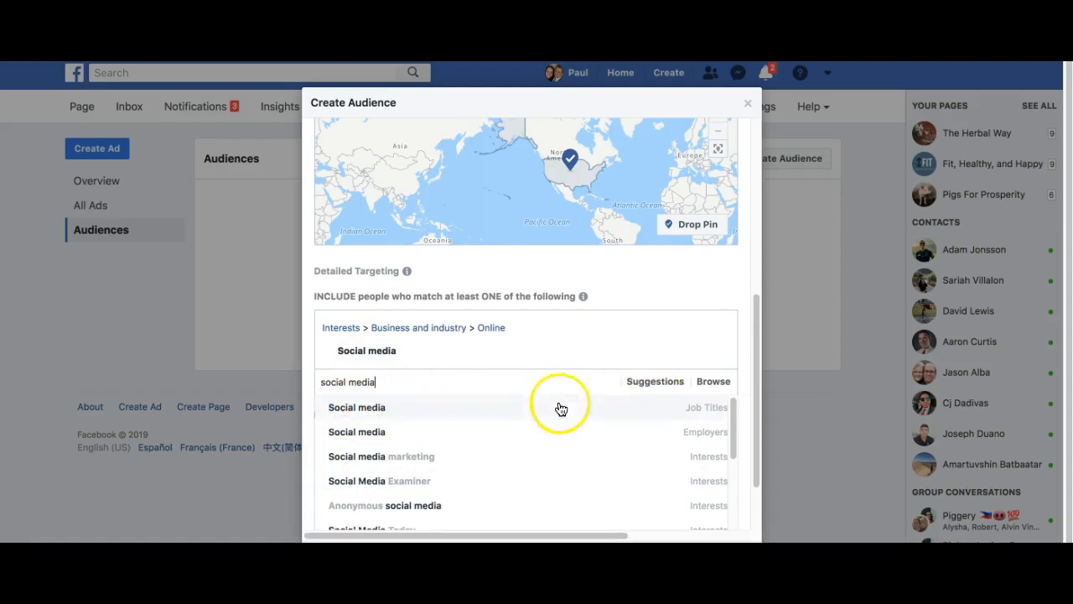
{"action": "left_click", "coordinate": [363, 411]}
{"action": "left_click", "coordinate": [342, 426]}
{"action": "left_click", "coordinate": [374, 389]}
{"action": "scroll", "coordinate": [373, 389], "scroll_direction": "down", "scroll_amount": 3}
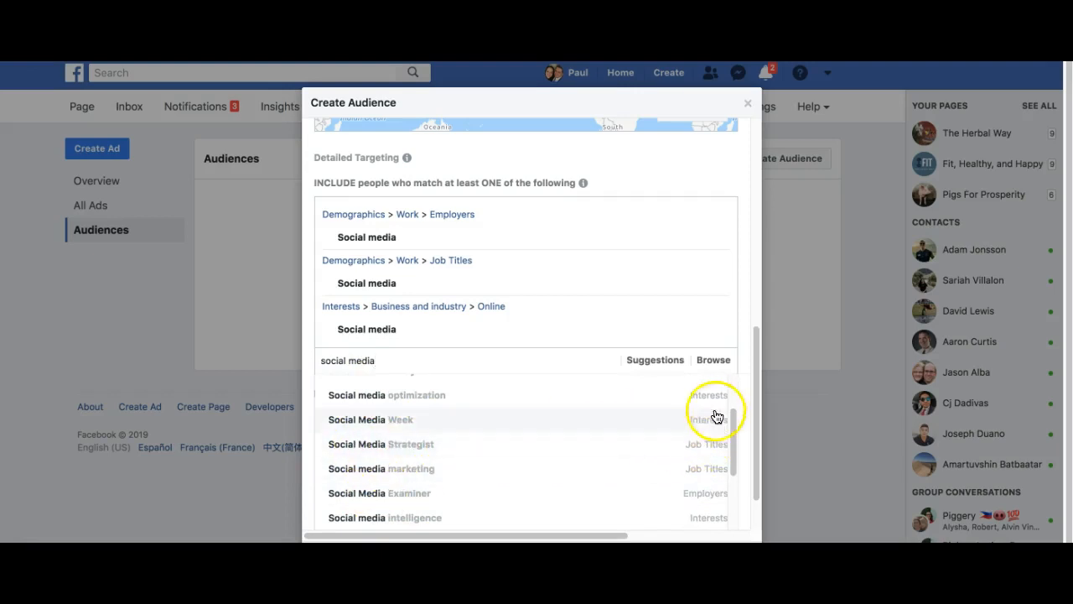
{"action": "scroll", "coordinate": [408, 429], "scroll_direction": "up", "scroll_amount": 3}
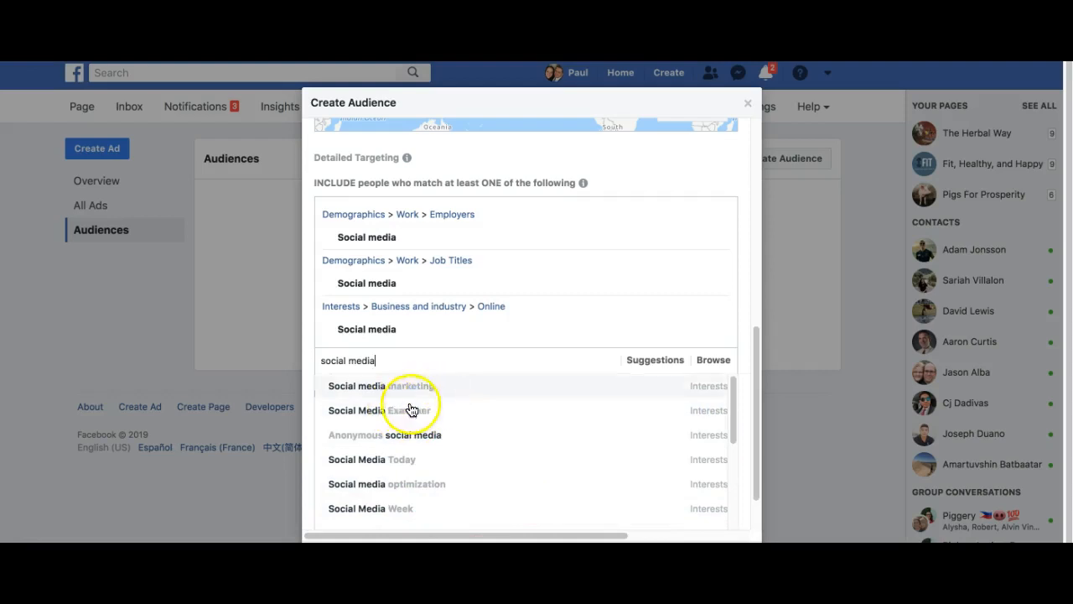
{"action": "left_click_drag", "start_coordinate": [383, 361], "coordinate": [305, 367]}
{"action": "key", "text": "BackSpace"}
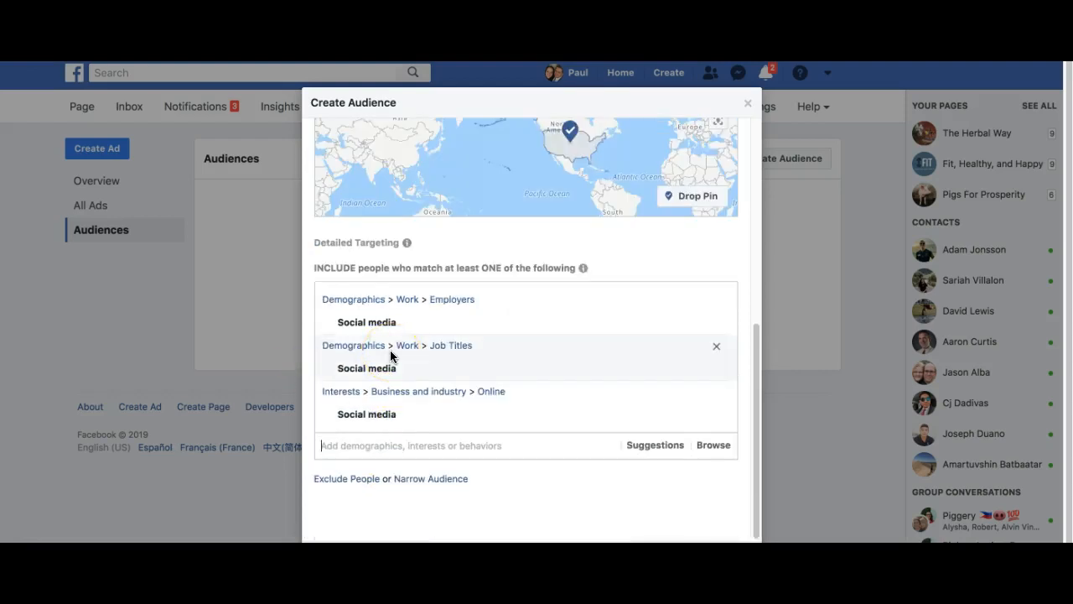
- Search 'digital marketing' and add Digital marketing as a targeted interest
{"action": "type", "text": "digital marketing"}
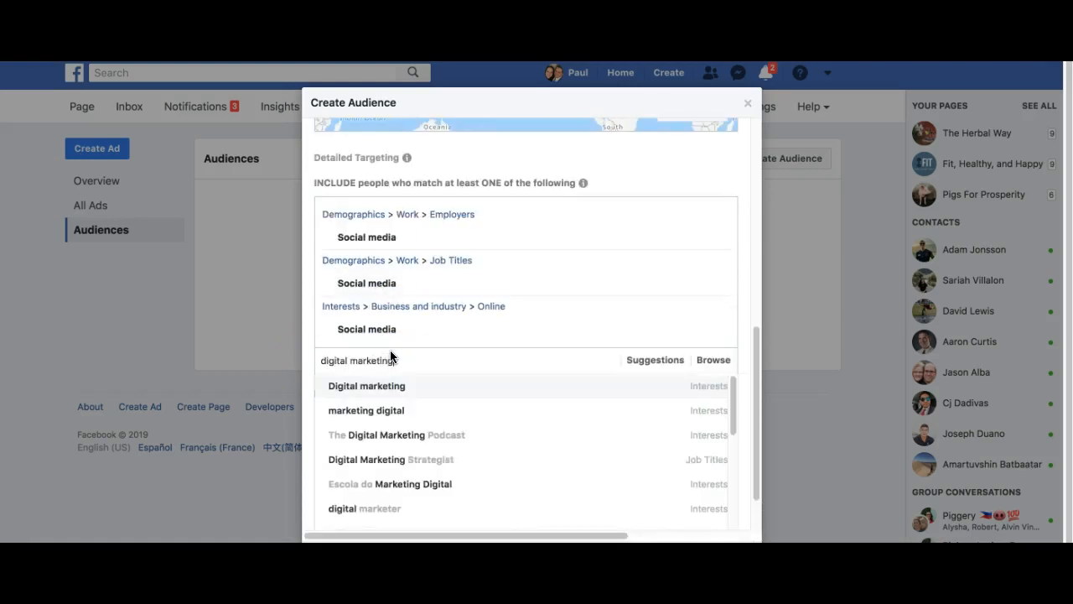
{"action": "key", "text": "super+a"}
{"action": "key", "text": "super+c"}
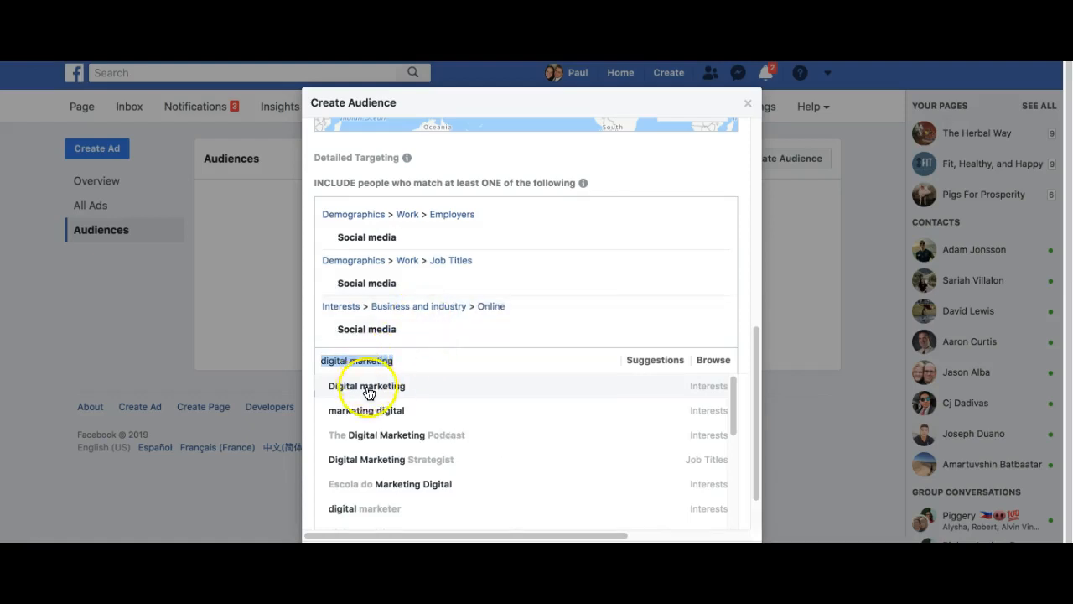
{"action": "scroll", "coordinate": [386, 442], "scroll_direction": "down", "scroll_amount": 4}
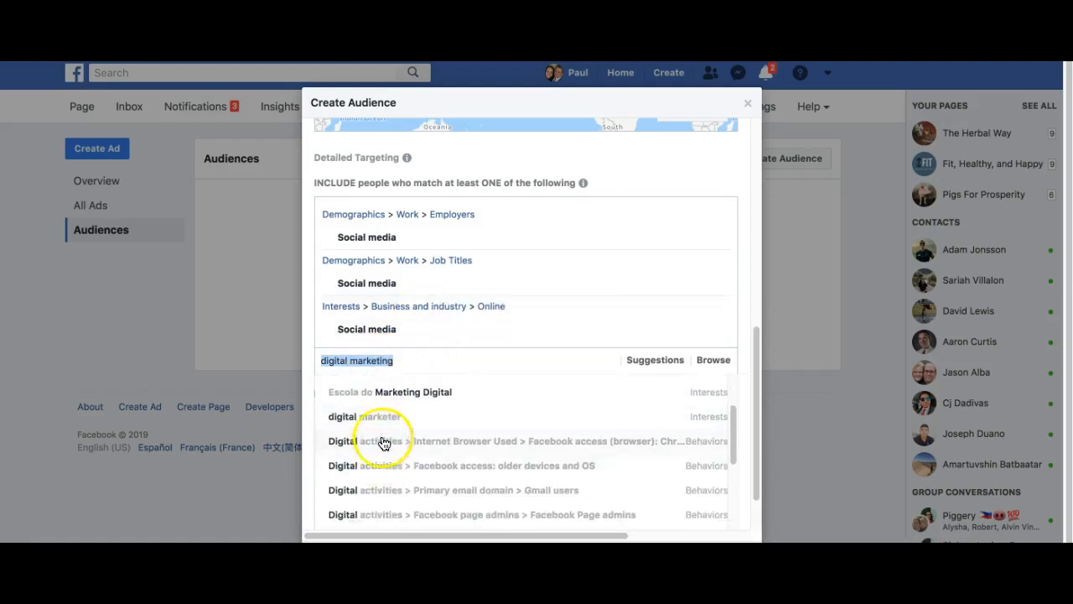
{"action": "scroll", "coordinate": [383, 438], "scroll_direction": "up", "scroll_amount": 4}
{"action": "left_click", "coordinate": [377, 386]}
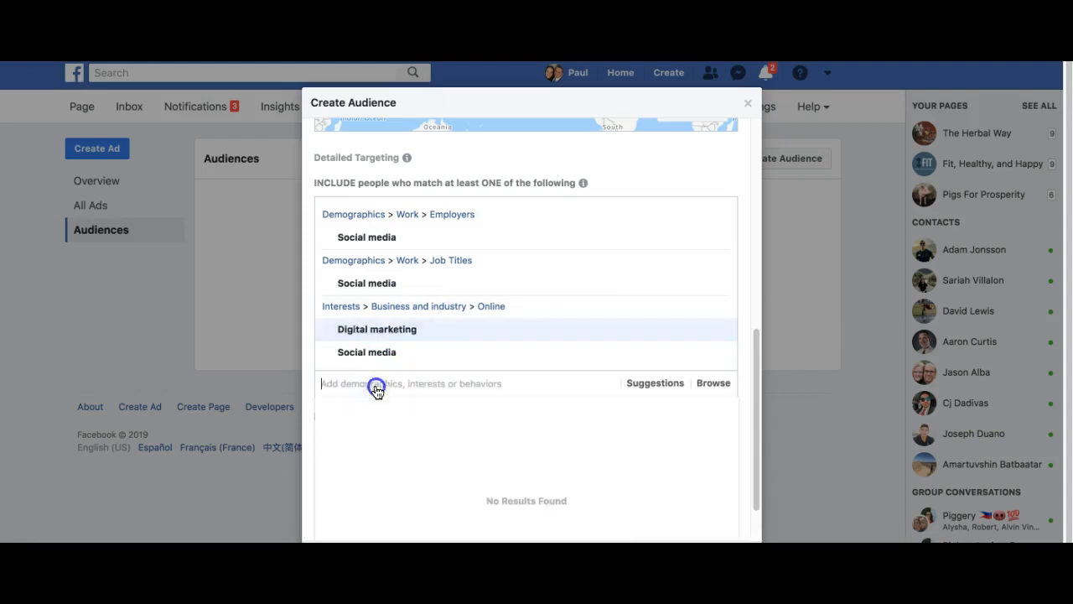
- Add Digital Marketing Strategist as a targeted job title
{"action": "key", "text": "super+v"}
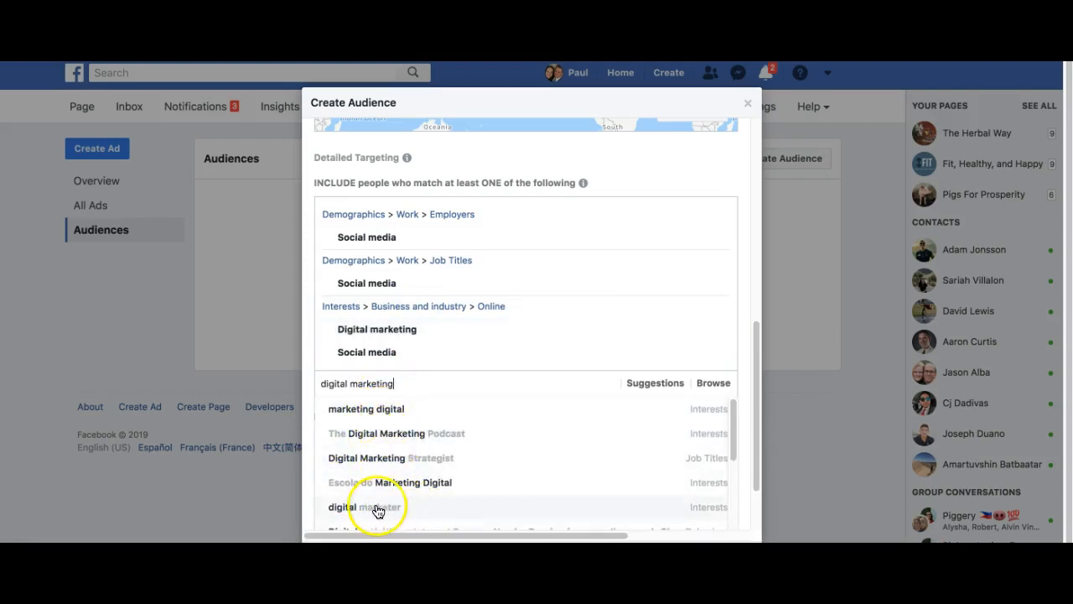
{"action": "left_click", "coordinate": [367, 457]}
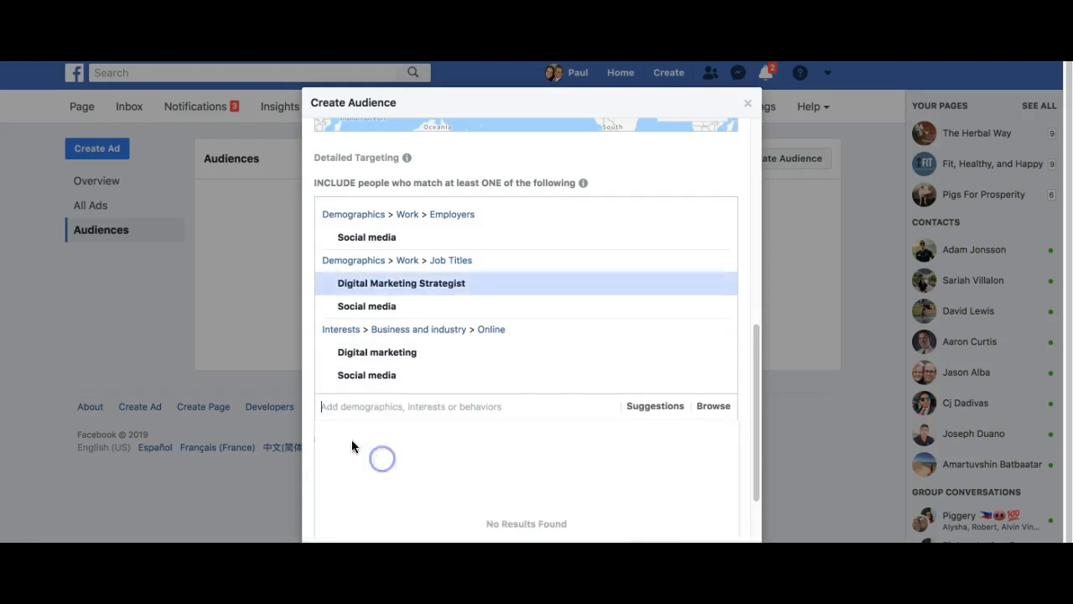
{"action": "scroll", "coordinate": [440, 441], "scroll_direction": "down", "scroll_amount": 2}
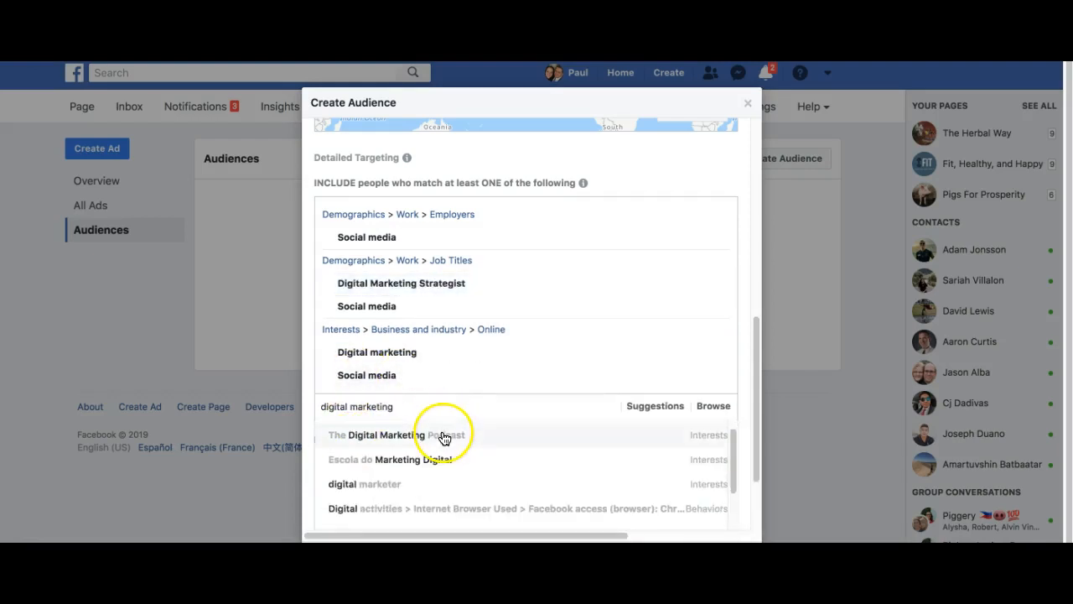
{"action": "scroll", "coordinate": [432, 449], "scroll_direction": "down", "scroll_amount": 2}
{"action": "scroll", "coordinate": [419, 467], "scroll_direction": "down", "scroll_amount": 3}
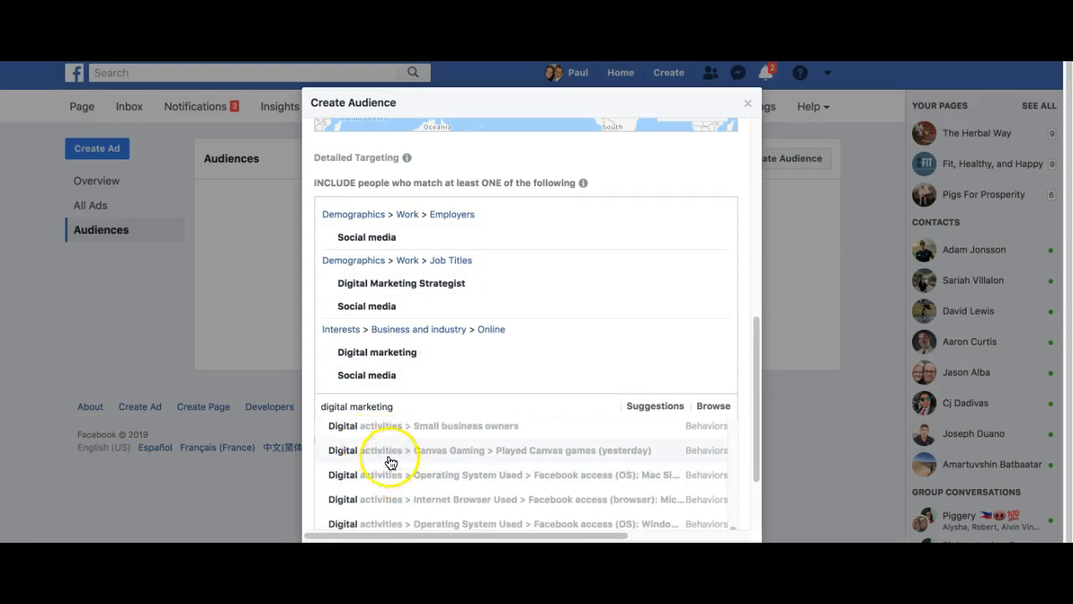
{"action": "scroll", "coordinate": [433, 484], "scroll_direction": "down", "scroll_amount": 1}
{"action": "scroll", "coordinate": [437, 486], "scroll_direction": "down", "scroll_amount": 1}
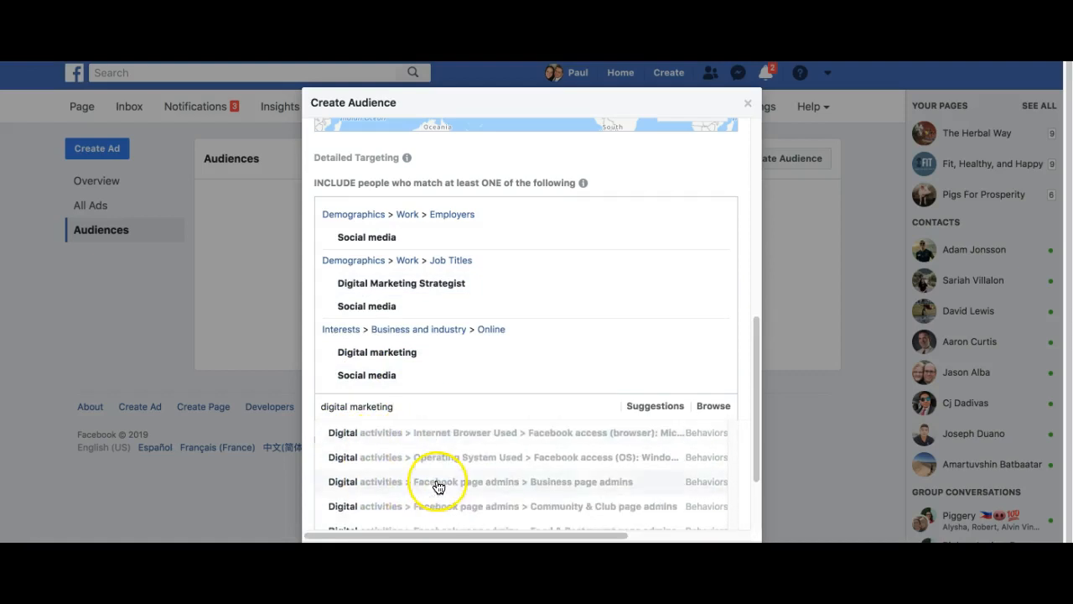
{"action": "scroll", "coordinate": [435, 484], "scroll_direction": "up", "scroll_amount": 5}
{"action": "scroll", "coordinate": [434, 481], "scroll_direction": "down", "scroll_amount": 1}
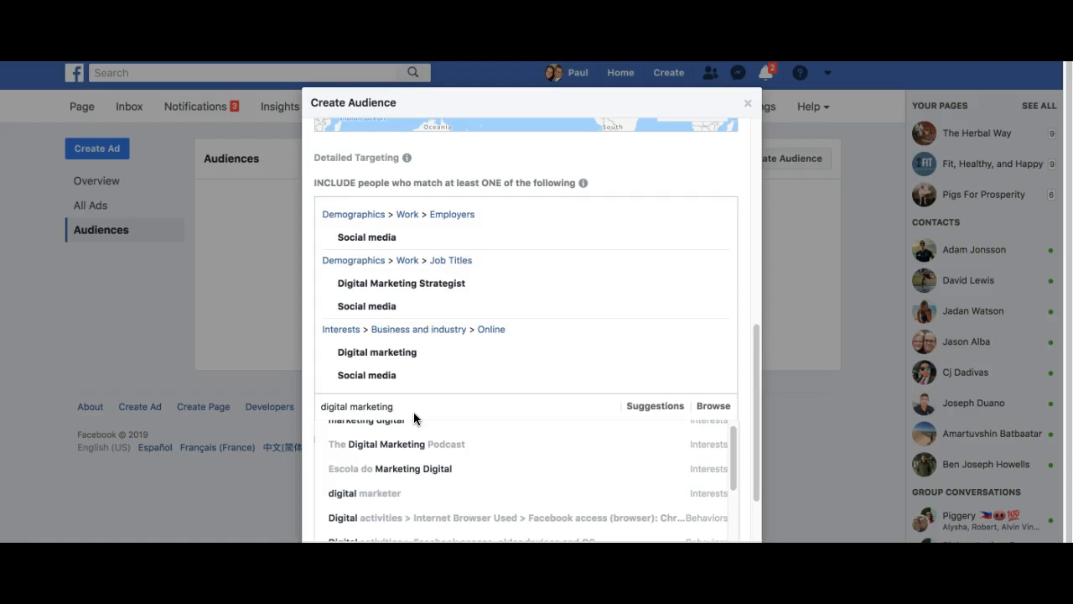
- Under Demographics > Education > Education Level, tick Associate degree, College grad and High school grad
{"action": "mouse_move", "coordinate": [684, 387]}
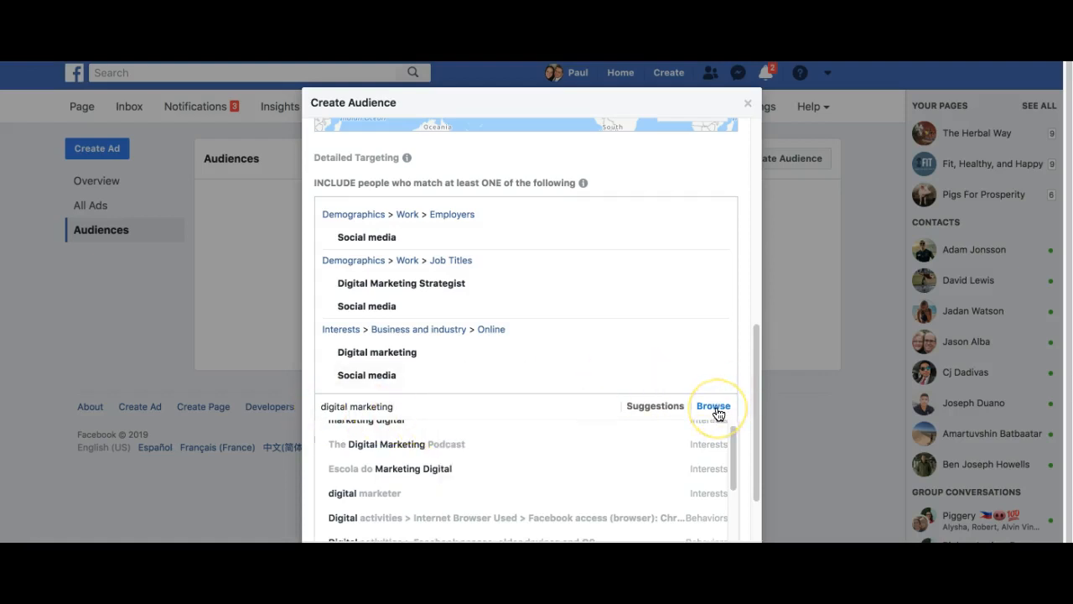
{"action": "left_click", "coordinate": [713, 407]}
{"action": "scroll", "coordinate": [624, 335], "scroll_direction": "down", "scroll_amount": 1}
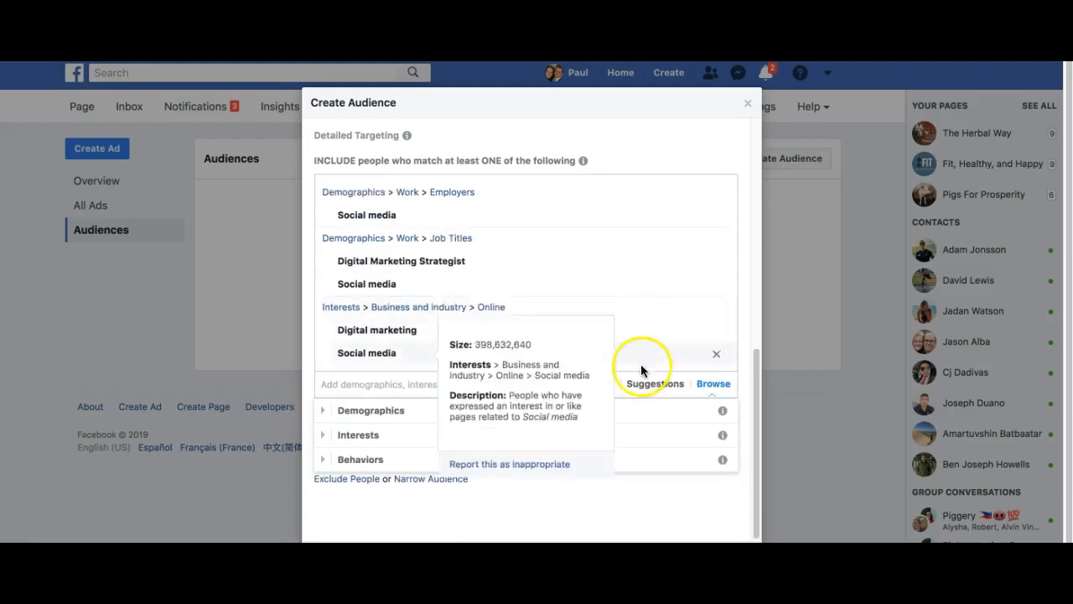
{"action": "left_click", "coordinate": [401, 418]}
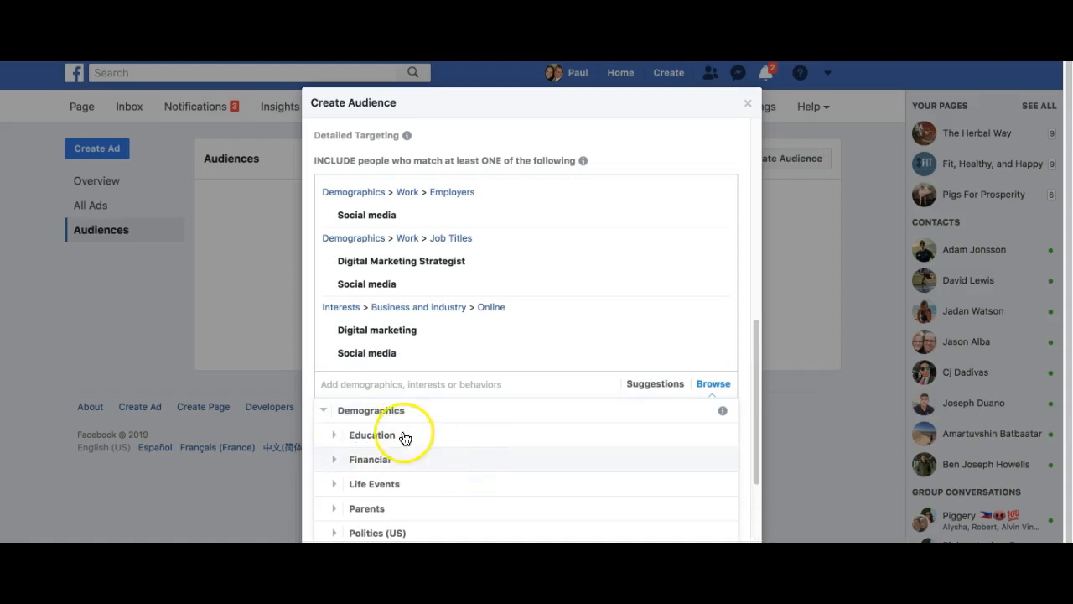
{"action": "left_click", "coordinate": [401, 435]}
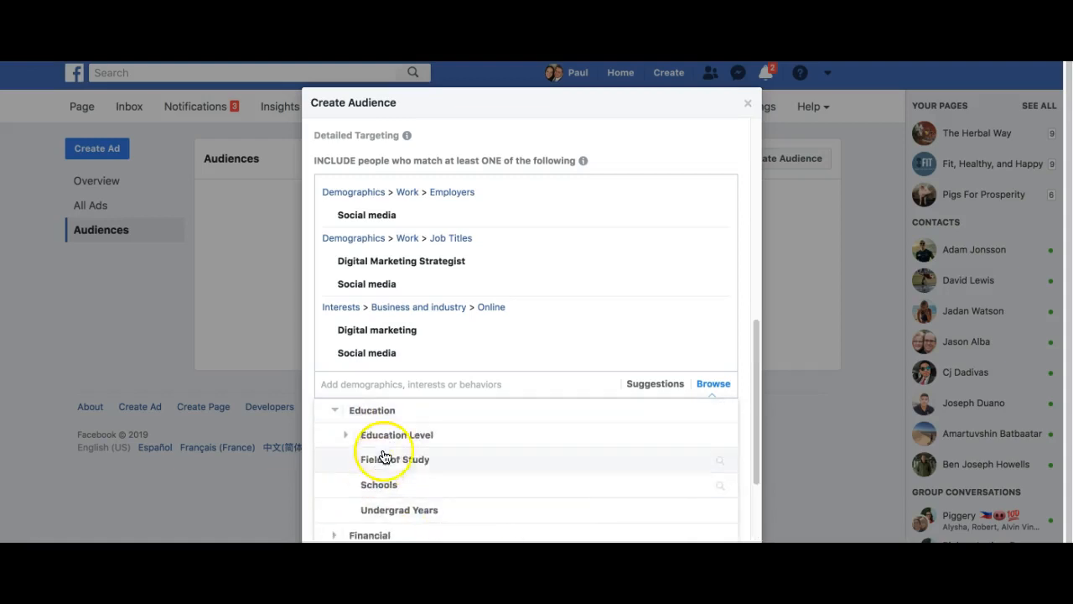
{"action": "left_click", "coordinate": [379, 435]}
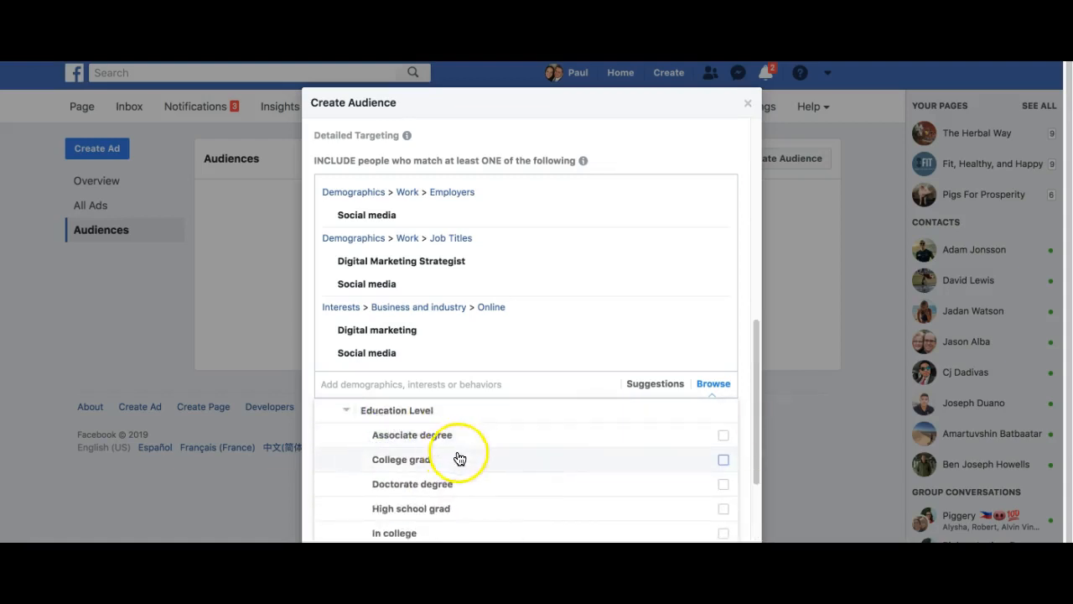
{"action": "scroll", "coordinate": [412, 479], "scroll_direction": "down", "scroll_amount": 1}
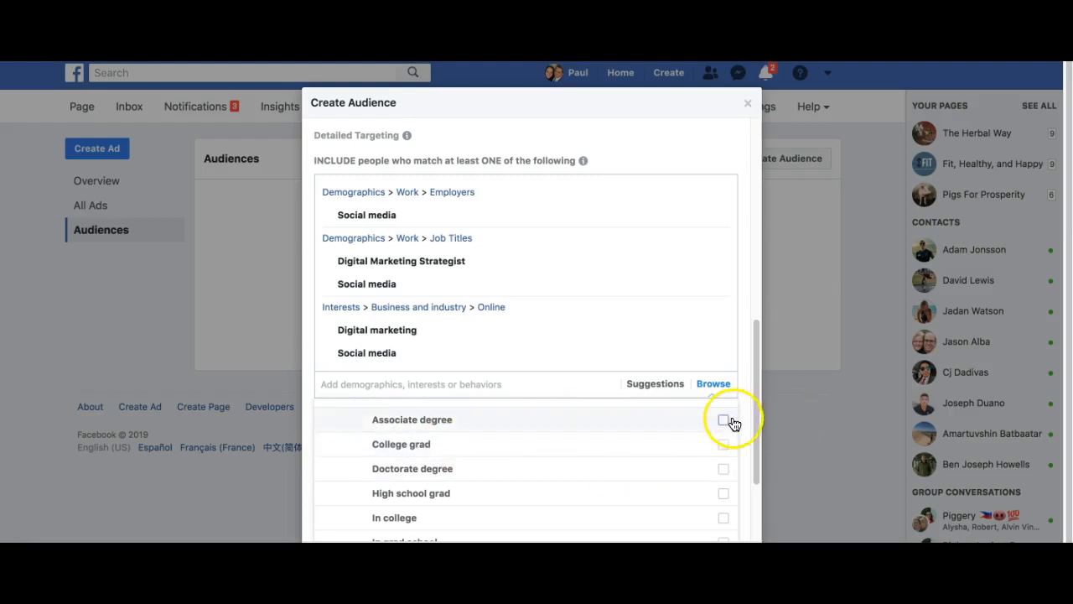
{"action": "left_click", "coordinate": [723, 419]}
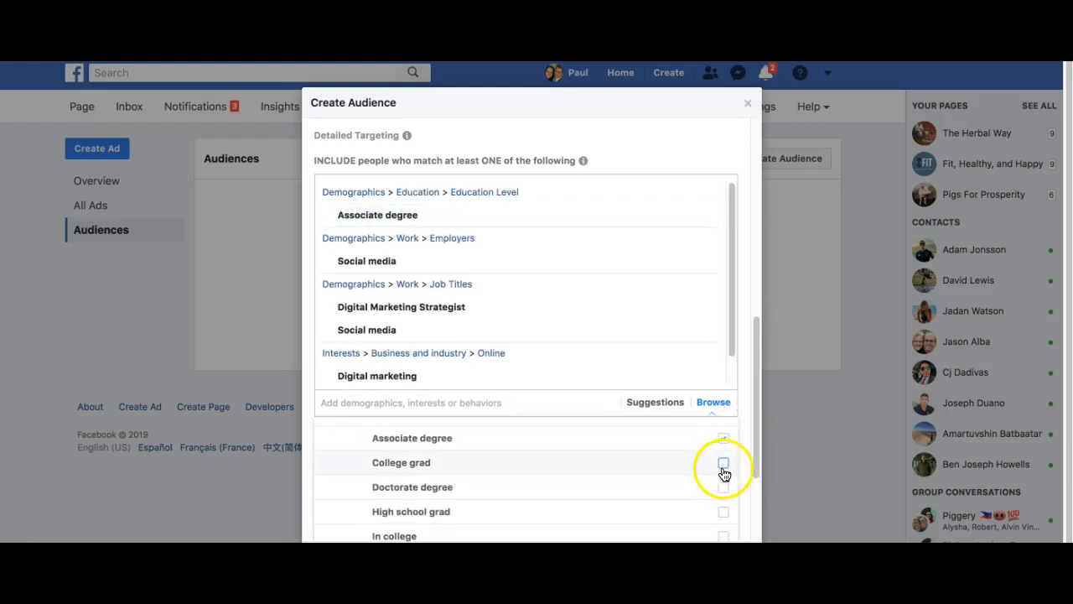
{"action": "left_click", "coordinate": [723, 463]}
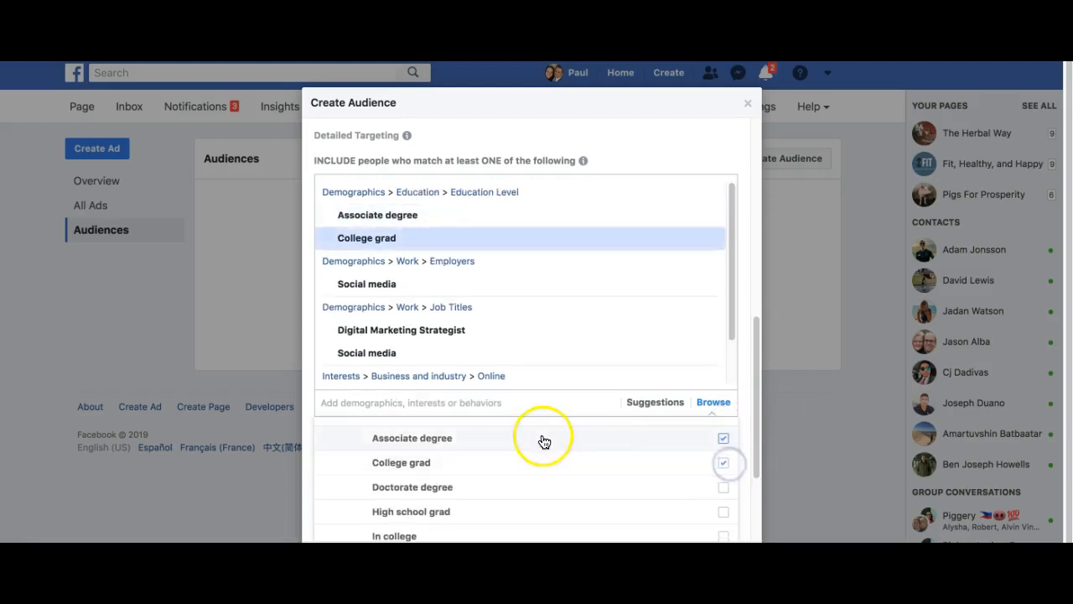
{"action": "scroll", "coordinate": [536, 470], "scroll_direction": "down", "scroll_amount": 1}
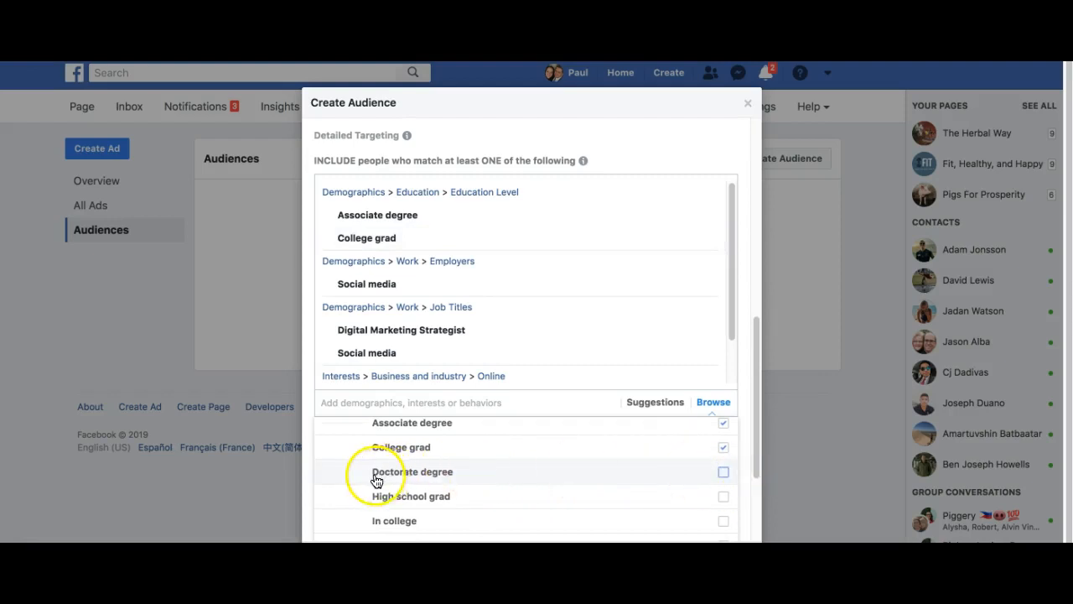
{"action": "left_click", "coordinate": [724, 496]}
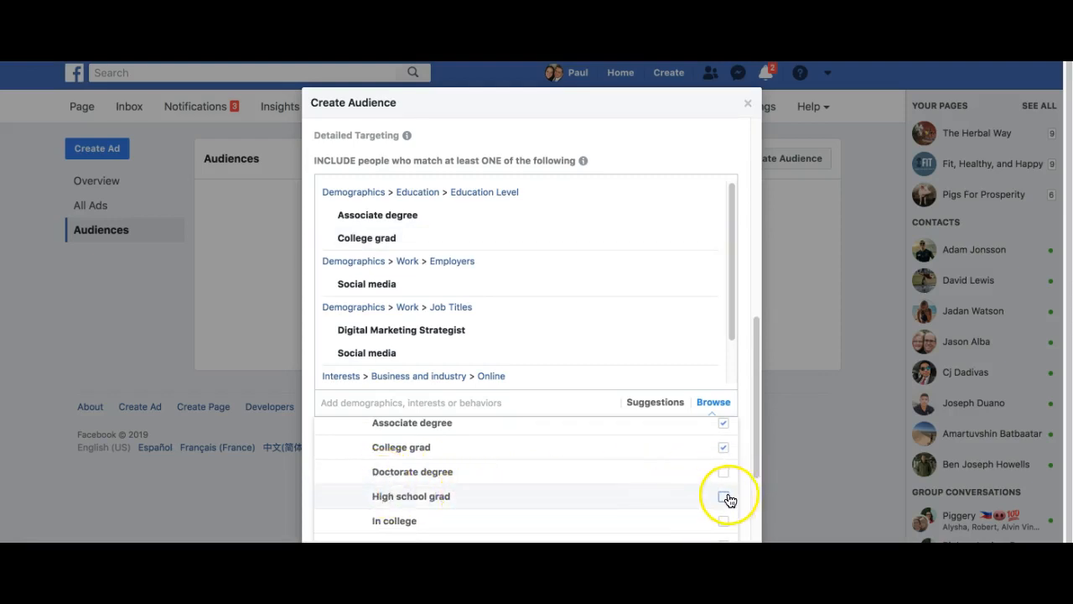
{"action": "scroll", "coordinate": [526, 478], "scroll_direction": "down", "scroll_amount": 1}
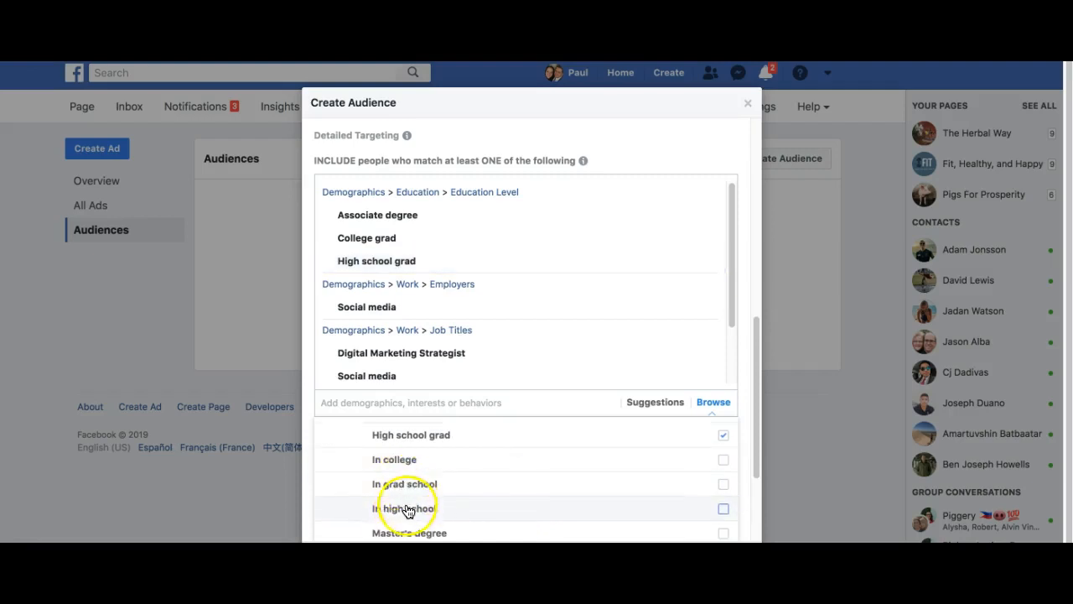
{"action": "scroll", "coordinate": [402, 506], "scroll_direction": "down", "scroll_amount": 1}
{"action": "scroll", "coordinate": [390, 477], "scroll_direction": "up", "scroll_amount": 3}
{"action": "scroll", "coordinate": [419, 481], "scroll_direction": "down", "scroll_amount": 1}
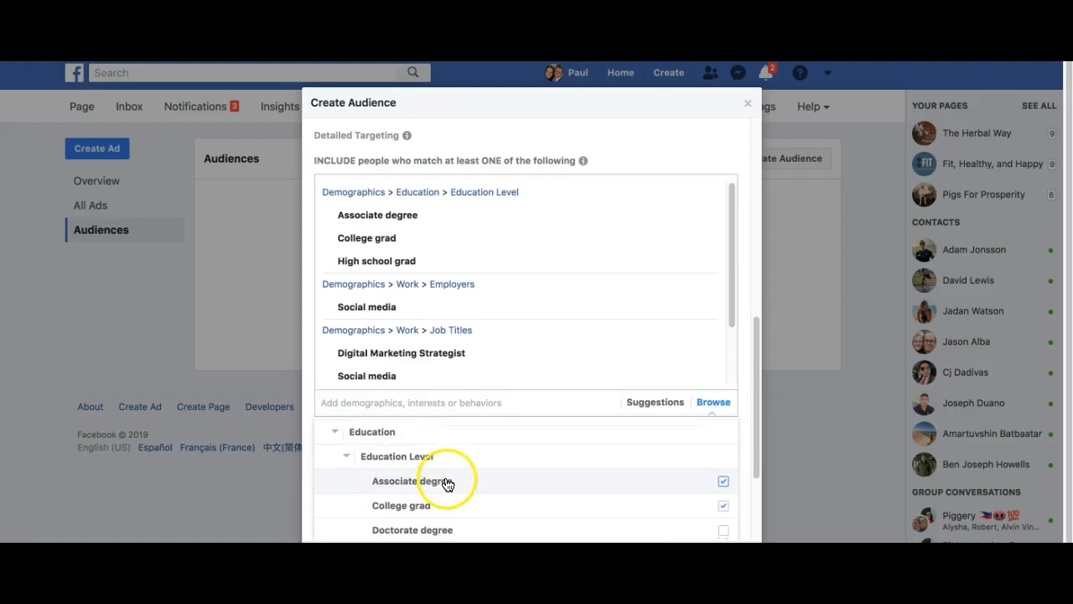
{"action": "left_click", "coordinate": [346, 455]}
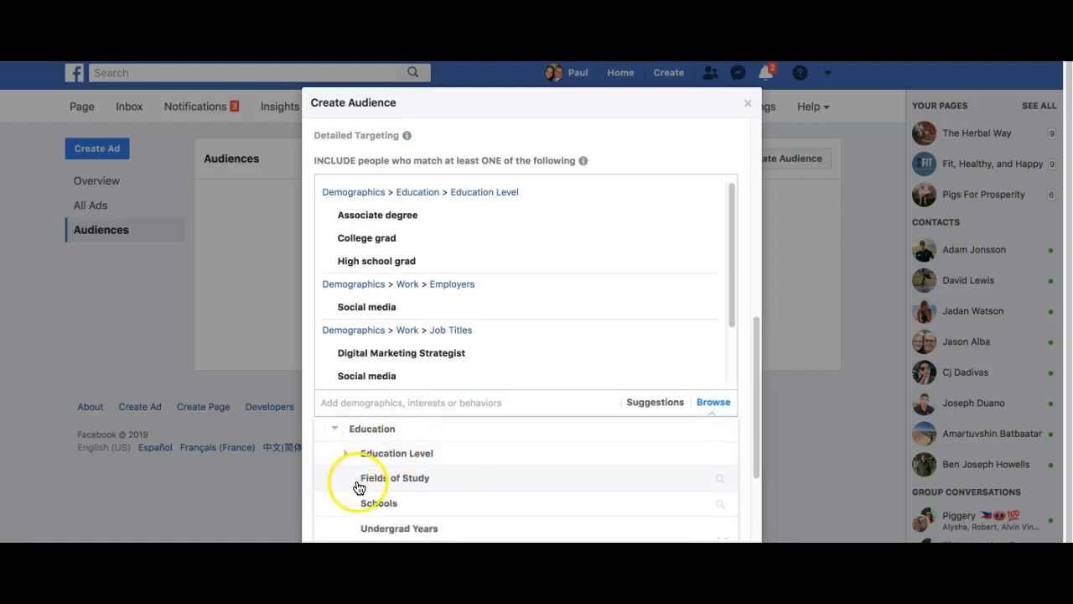
{"action": "scroll", "coordinate": [394, 470], "scroll_direction": "down", "scroll_amount": 1}
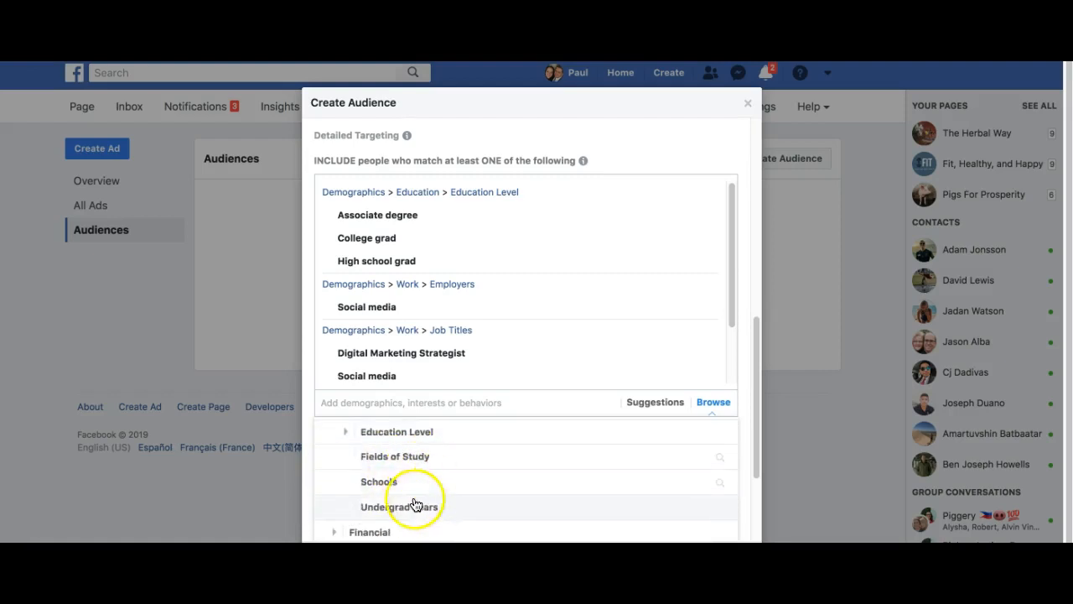
{"action": "left_click", "coordinate": [387, 459]}
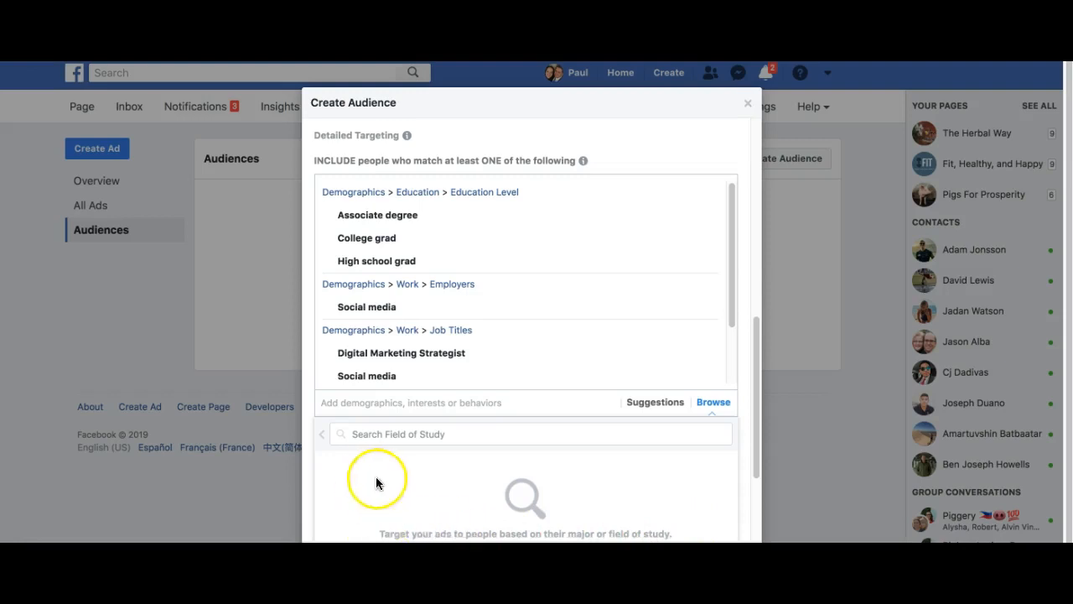
{"action": "left_click", "coordinate": [322, 435]}
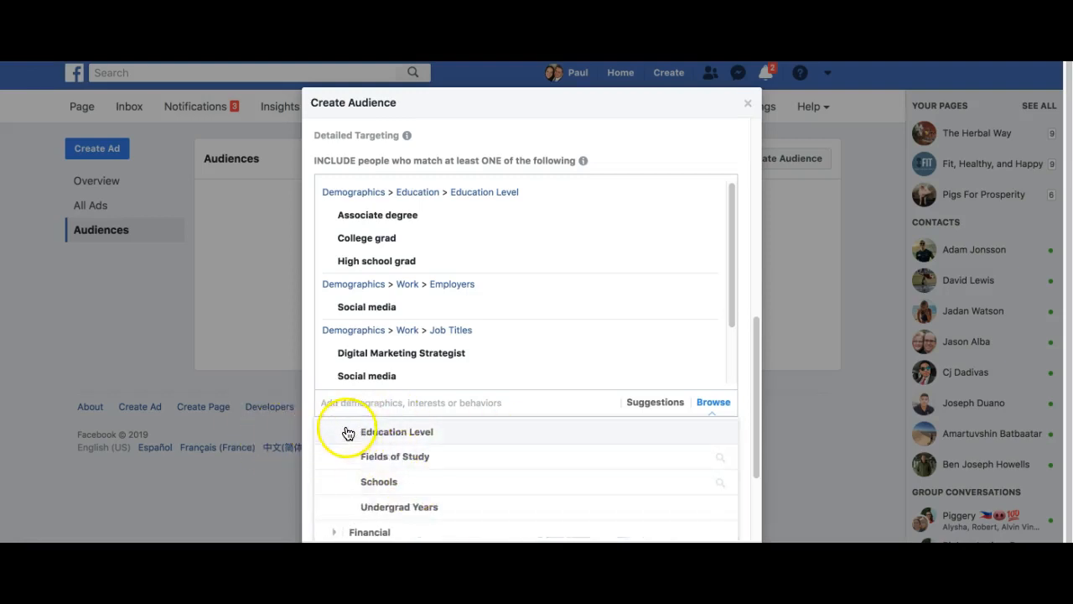
{"action": "scroll", "coordinate": [383, 453], "scroll_direction": "up", "scroll_amount": 1}
{"action": "scroll", "coordinate": [383, 453], "scroll_direction": "down", "scroll_amount": 3}
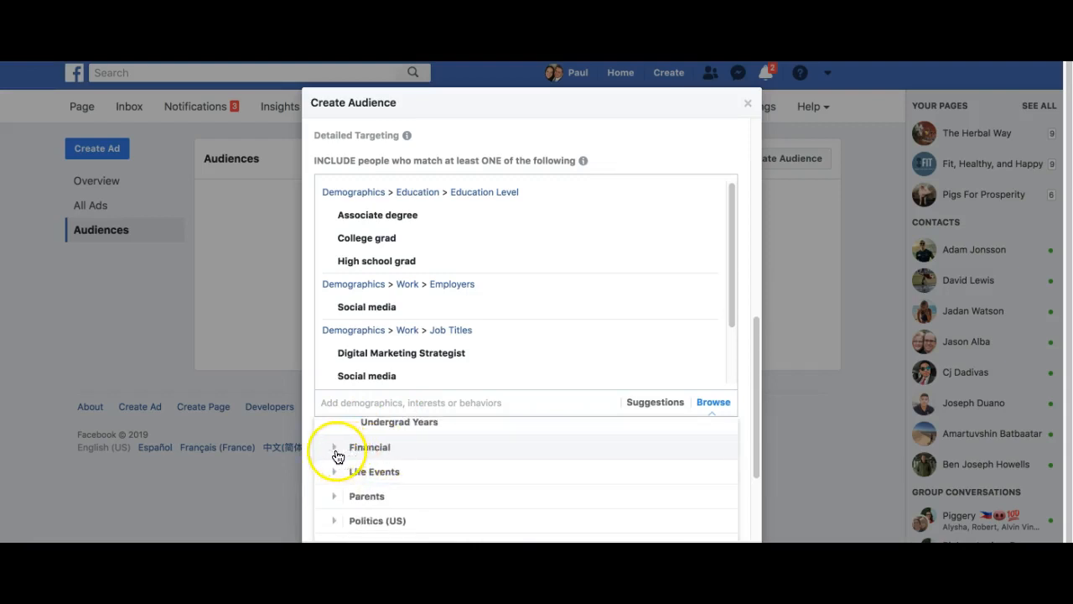
- Under Financial > Income, tick Household income: top 10% of ZIP codes (US)
{"action": "left_click", "coordinate": [335, 449]}
{"action": "left_click", "coordinate": [347, 451]}
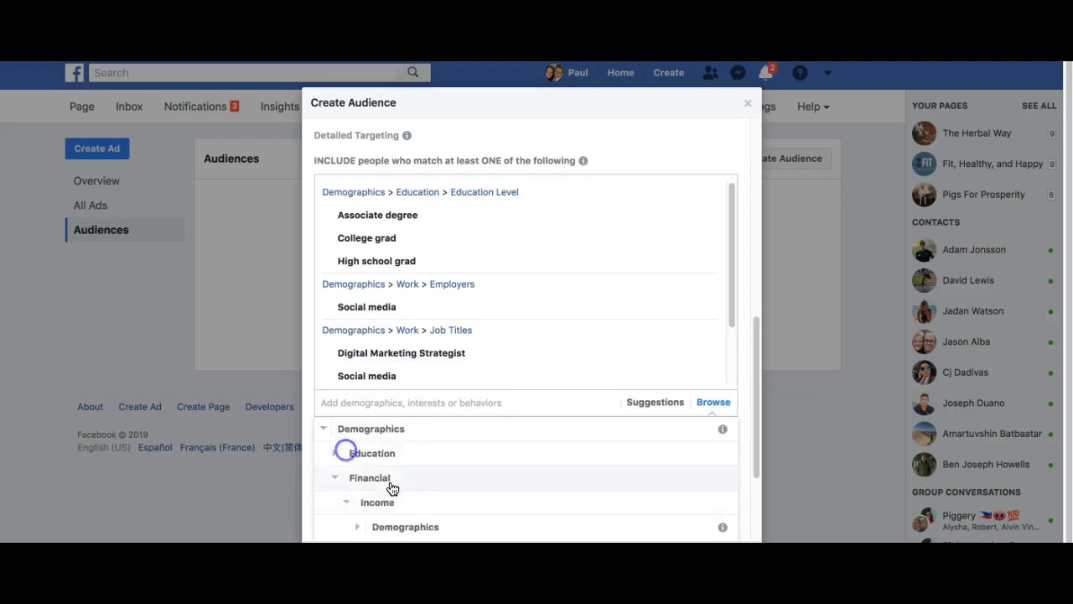
{"action": "scroll", "coordinate": [417, 519], "scroll_direction": "down", "scroll_amount": 1}
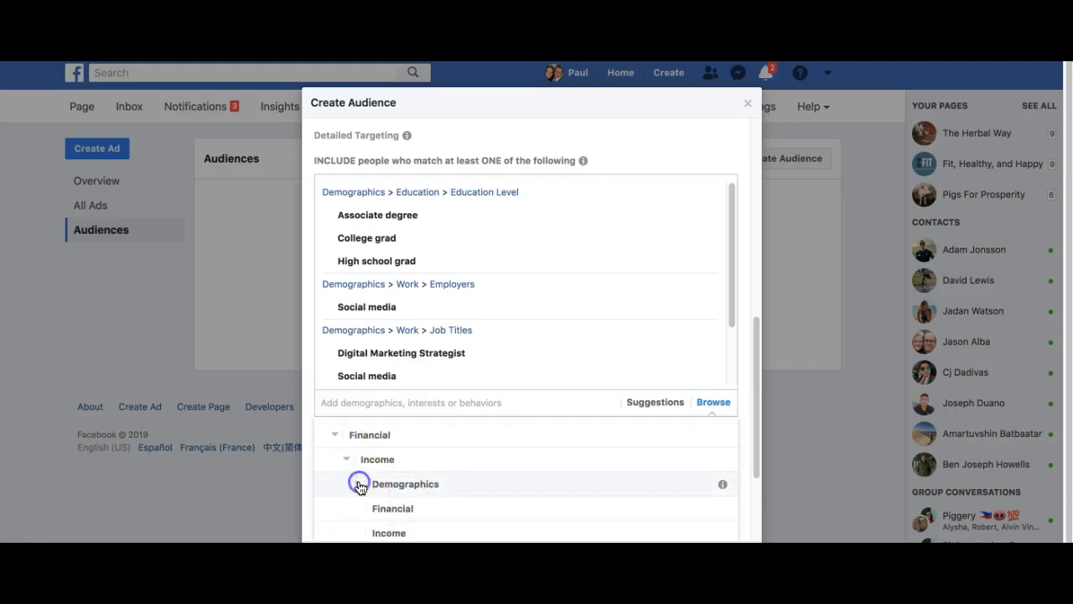
{"action": "scroll", "coordinate": [666, 492], "scroll_direction": "down", "scroll_amount": 2}
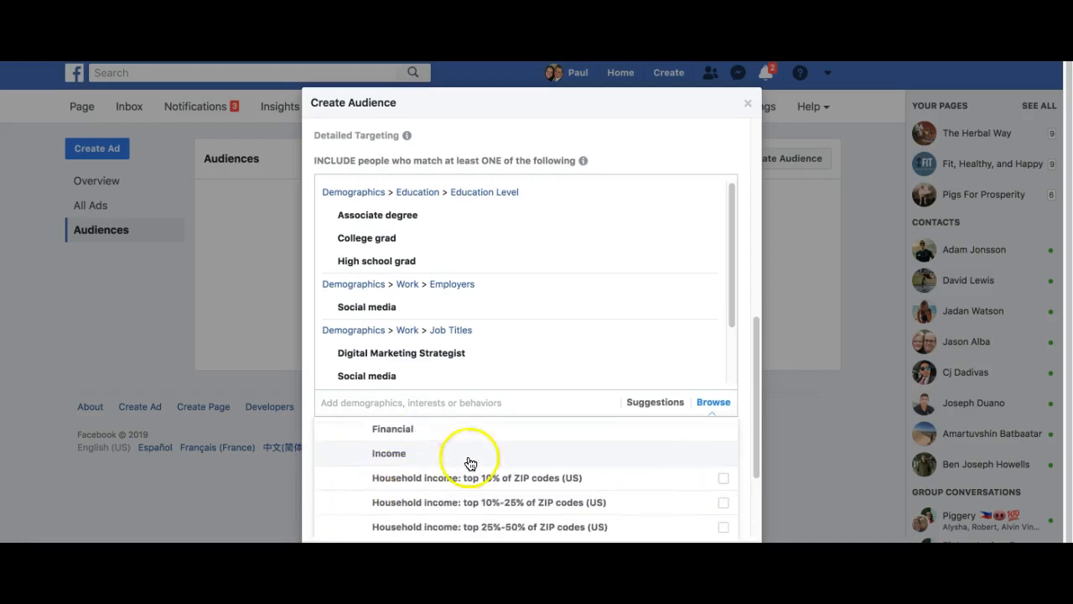
{"action": "scroll", "coordinate": [470, 474], "scroll_direction": "down", "scroll_amount": 1}
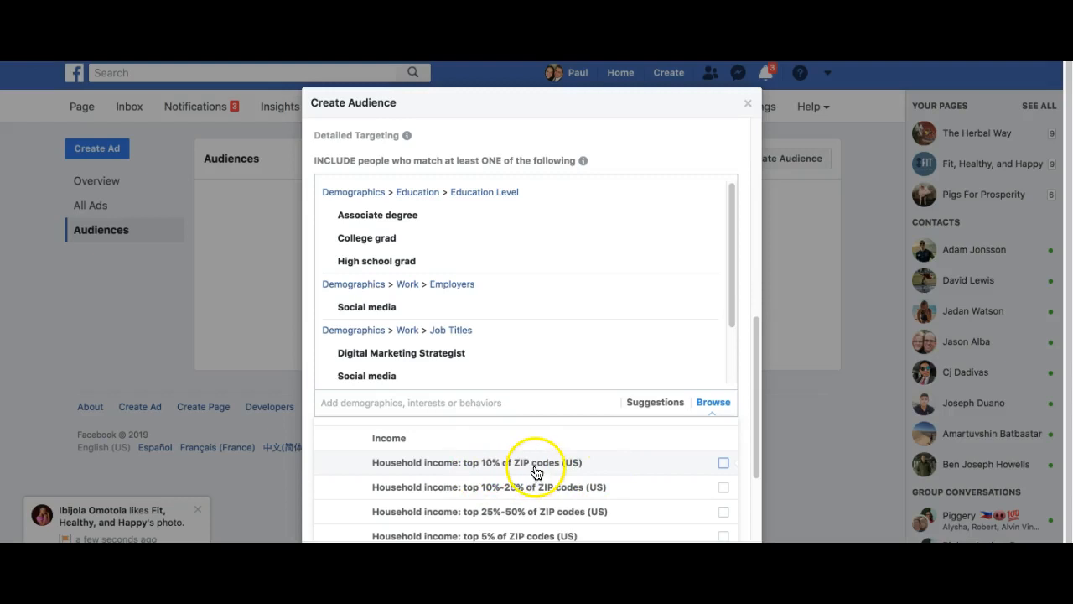
{"action": "left_click", "coordinate": [724, 462]}
{"action": "scroll", "coordinate": [721, 461], "scroll_direction": "down", "scroll_amount": 1}
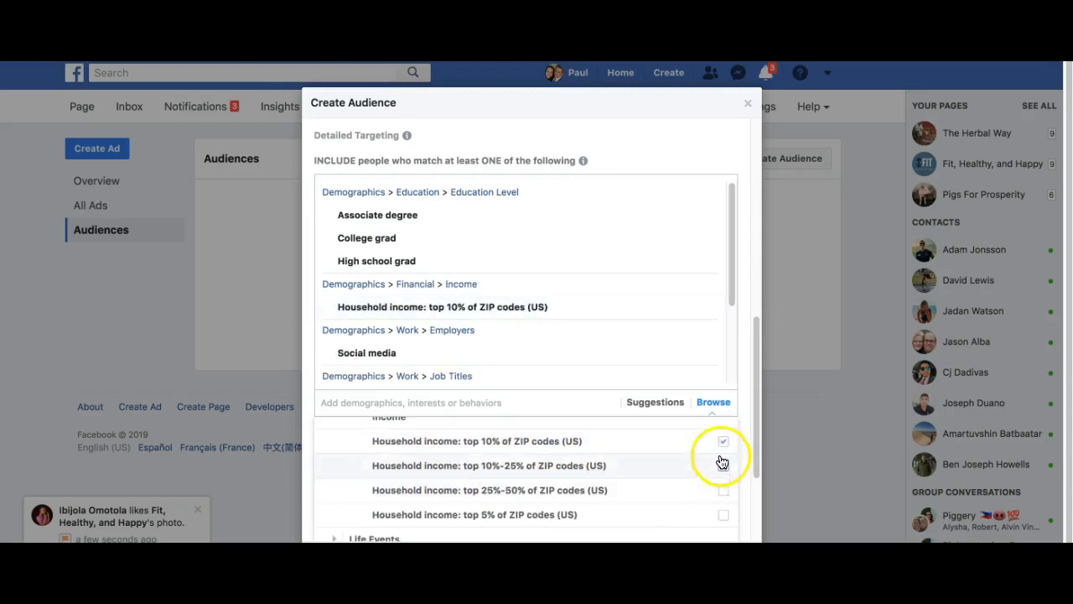
{"action": "scroll", "coordinate": [425, 489], "scroll_direction": "down", "scroll_amount": 3}
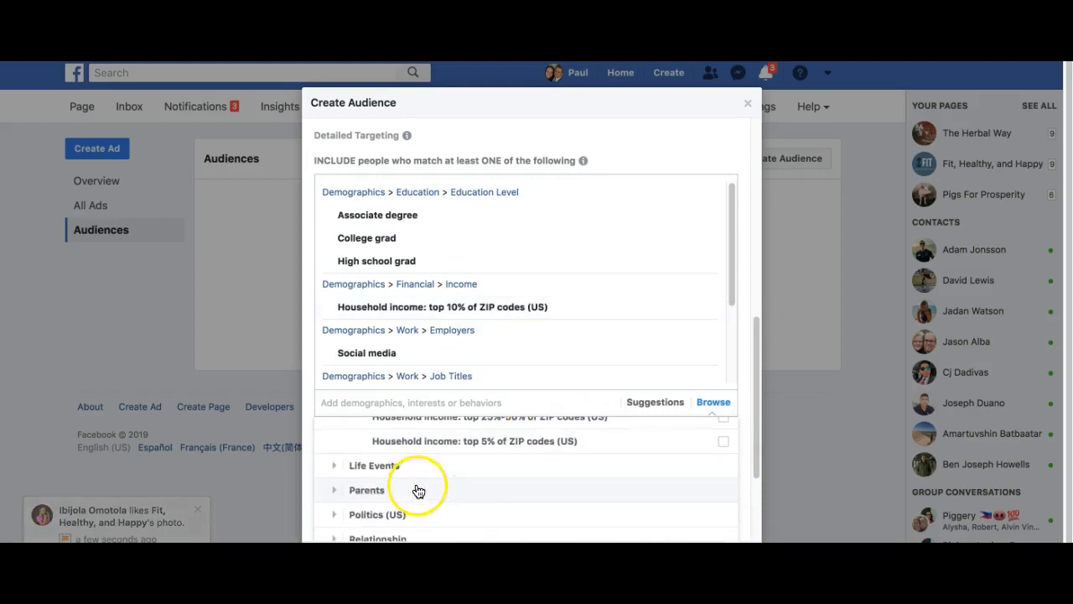
{"action": "left_click", "coordinate": [335, 461]}
{"action": "scroll", "coordinate": [371, 439], "scroll_direction": "down", "scroll_amount": 3}
{"action": "left_click", "coordinate": [351, 461]}
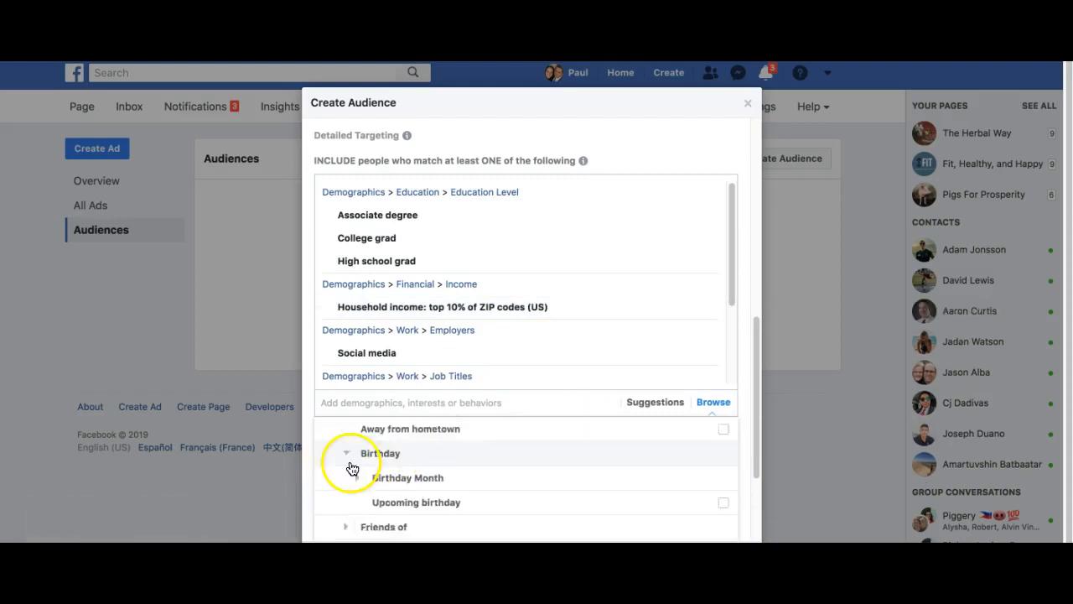
{"action": "scroll", "coordinate": [361, 478], "scroll_direction": "down", "scroll_amount": 5}
{"action": "scroll", "coordinate": [382, 490], "scroll_direction": "down", "scroll_amount": 3}
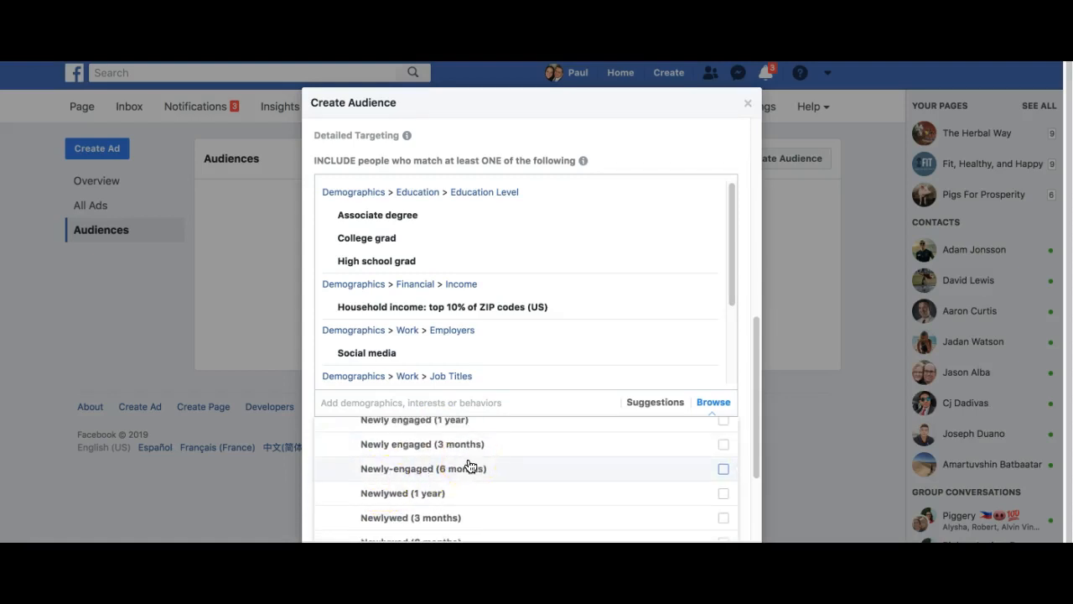
{"action": "scroll", "coordinate": [467, 371], "scroll_direction": "down", "scroll_amount": 1}
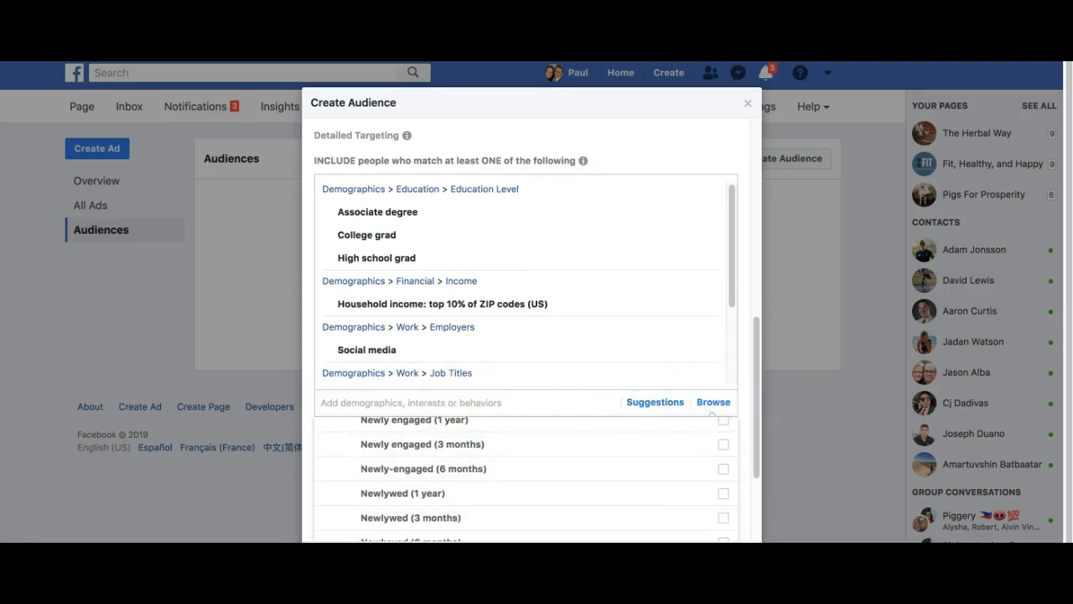
{"action": "scroll", "coordinate": [729, 470], "scroll_direction": "down", "scroll_amount": 5}
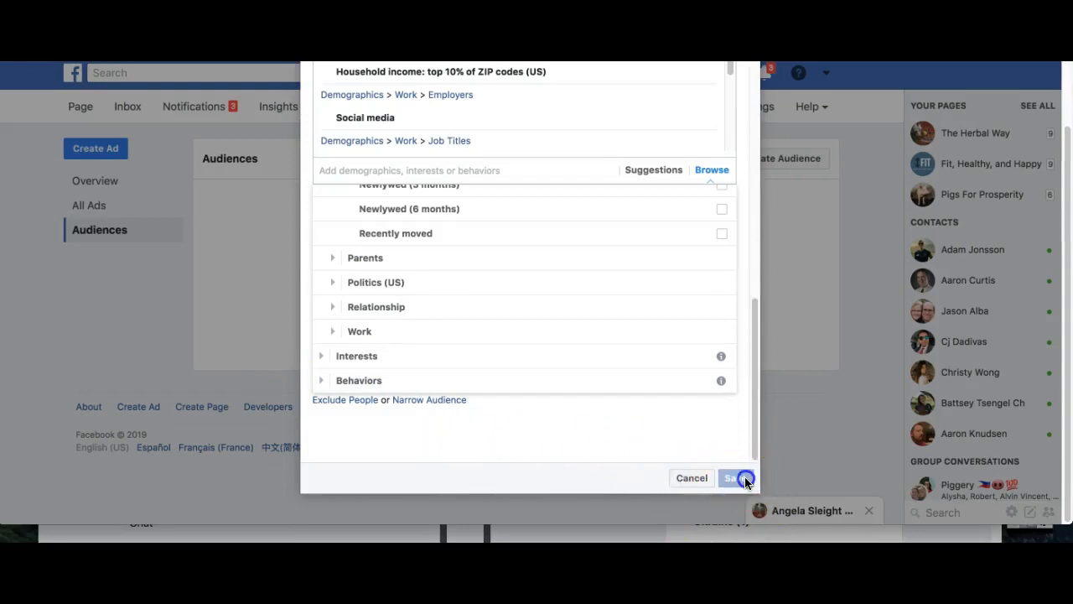
{"action": "scroll", "coordinate": [478, 338], "scroll_direction": "up", "scroll_amount": 5}
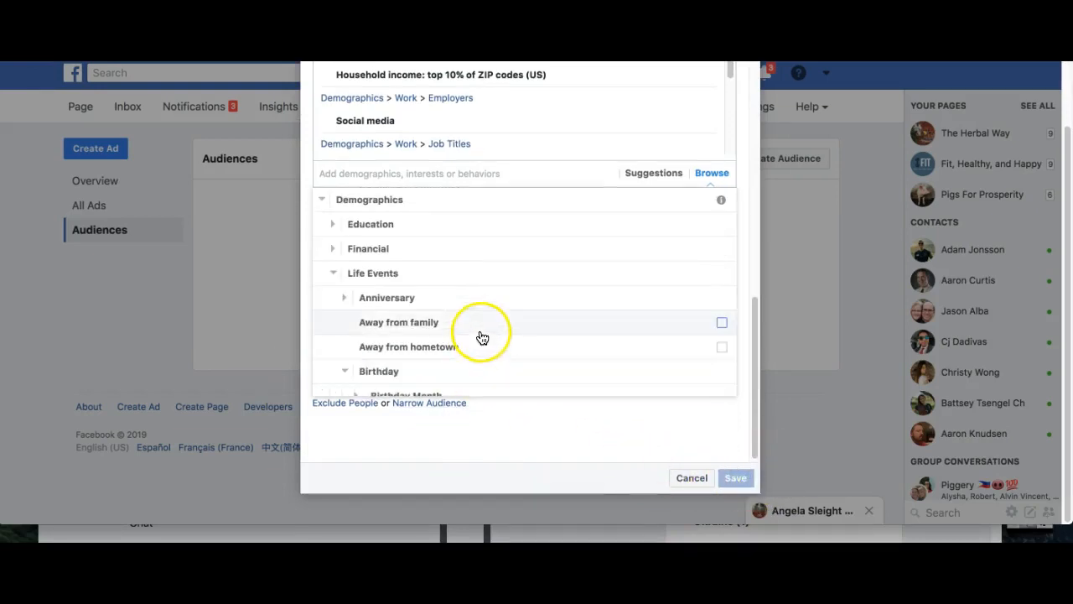
{"action": "scroll", "coordinate": [671, 221], "scroll_direction": "up", "scroll_amount": 10}
{"action": "scroll", "coordinate": [532, 186], "scroll_direction": "up", "scroll_amount": 3}
- Name the audience 'MF 18-65 USA - Marketer' and save it
{"action": "left_click", "coordinate": [350, 111]}
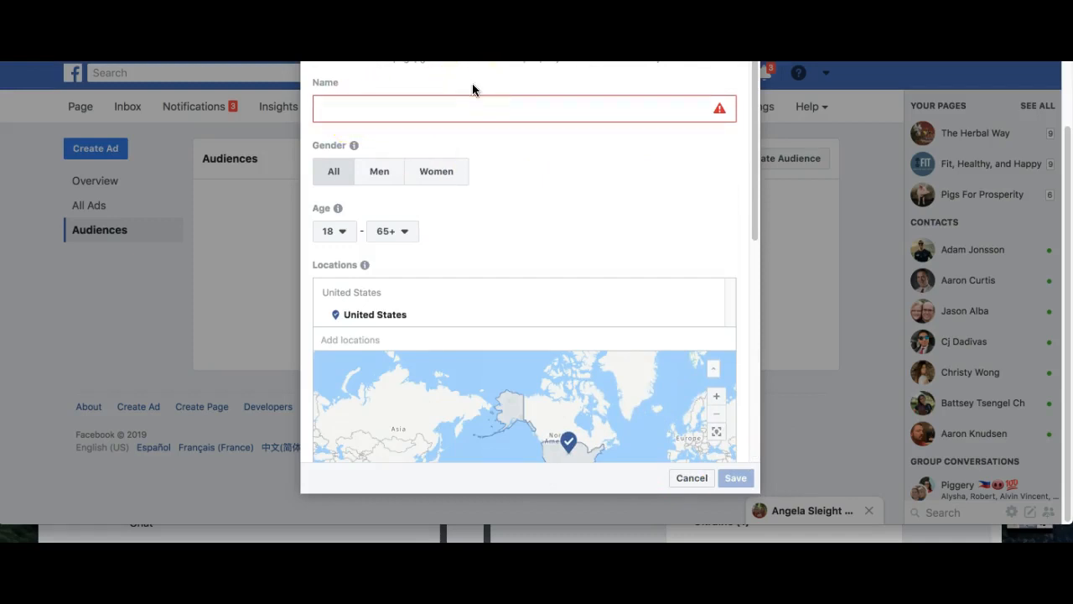
{"action": "type", "text": "MF"}
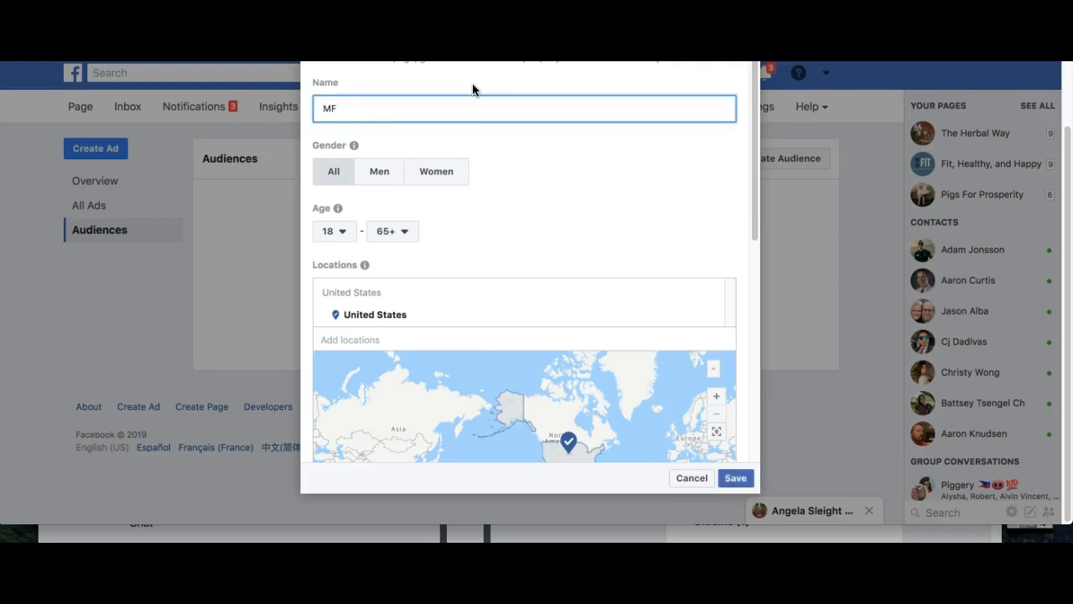
{"action": "type", "text": " 18-65 USA - Marketer"}
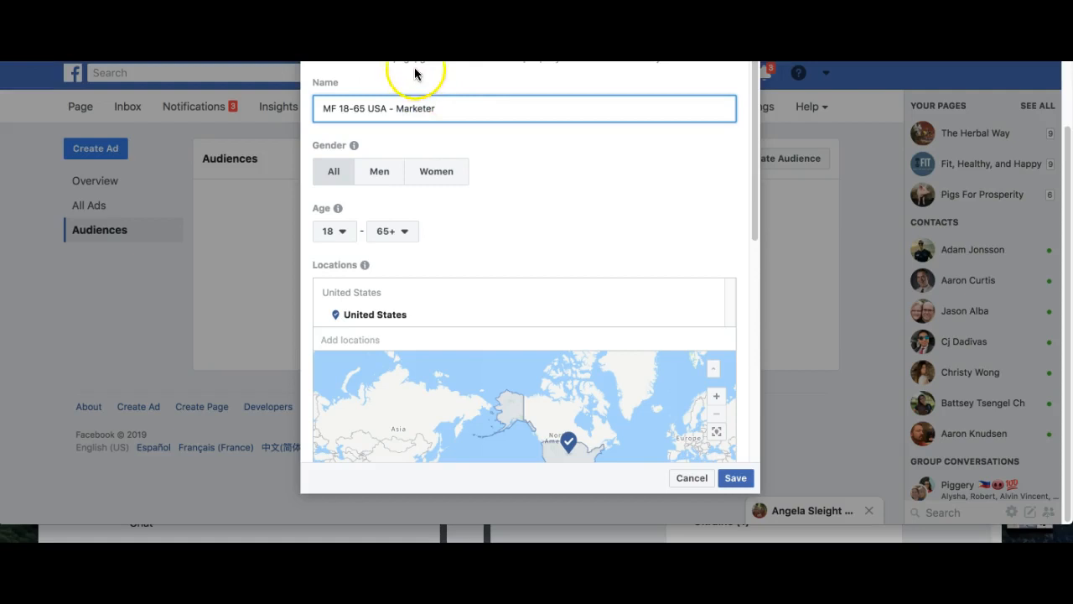
{"action": "left_click", "coordinate": [736, 477]}
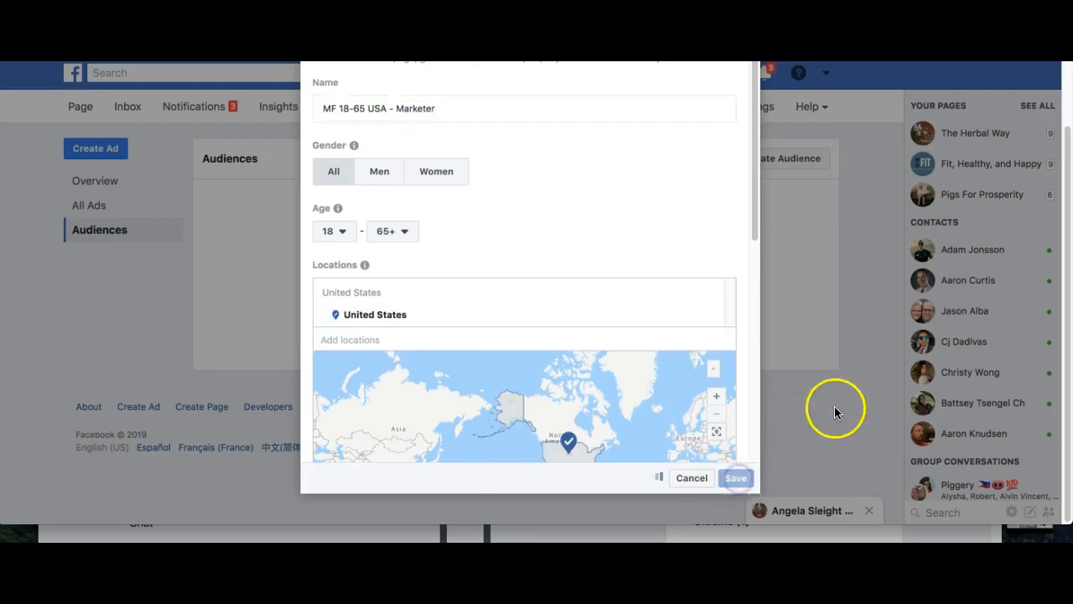